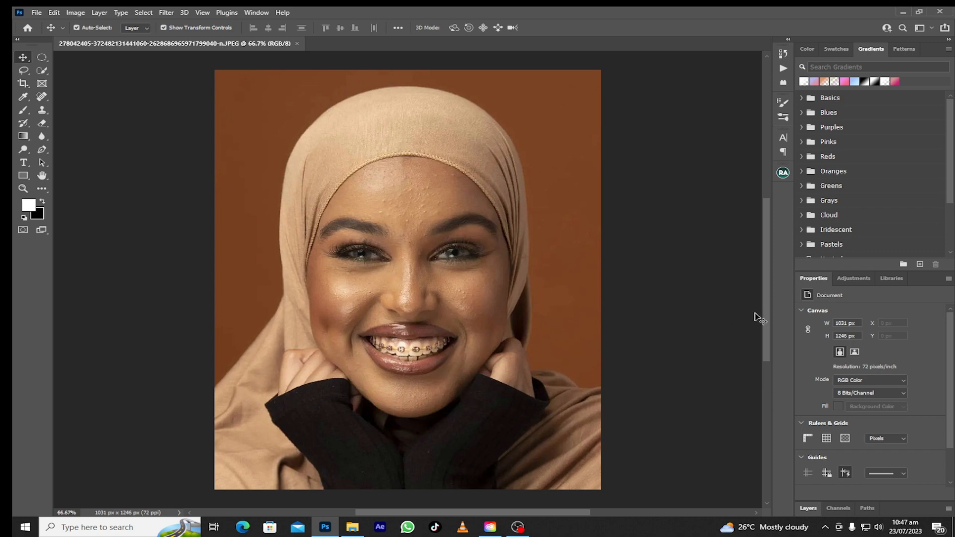
Step: Enlarge the layer list and duplicate the Background layer
scroll(949, 350, down, 2)
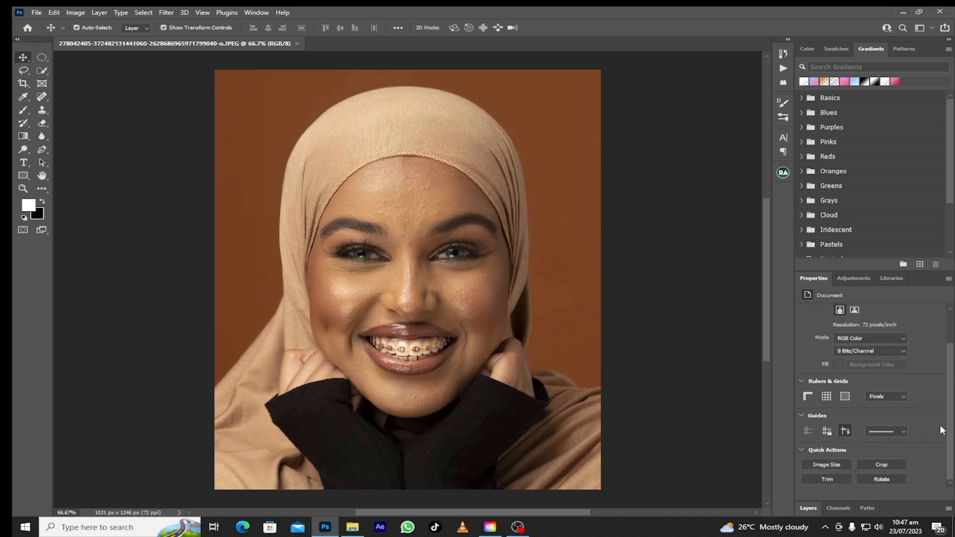
click(838, 508)
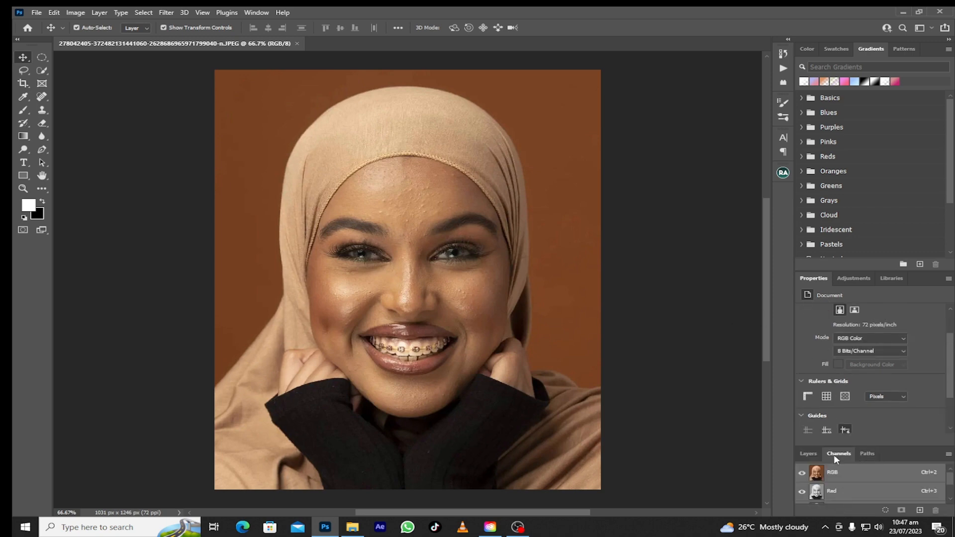
click(809, 454)
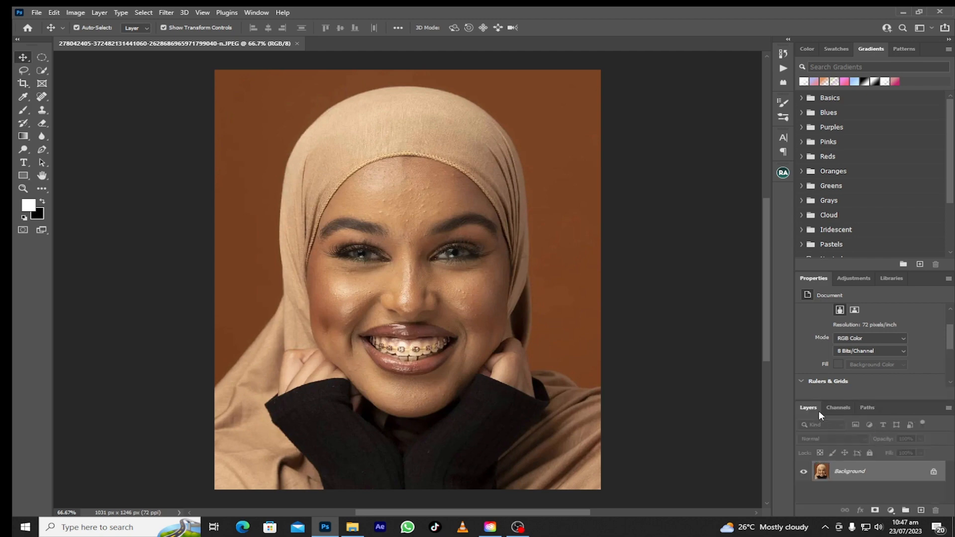
drag(859, 400, 847, 305)
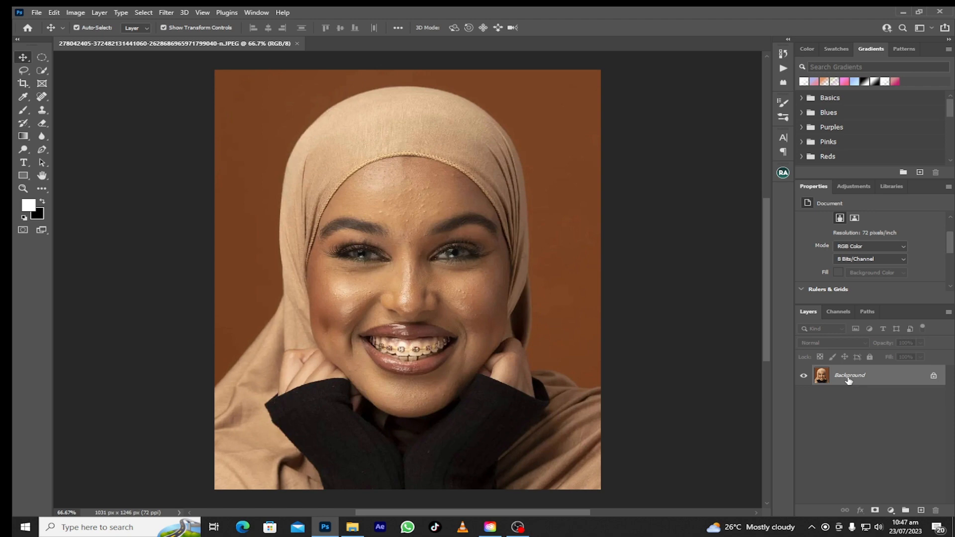
key(ctrl+j)
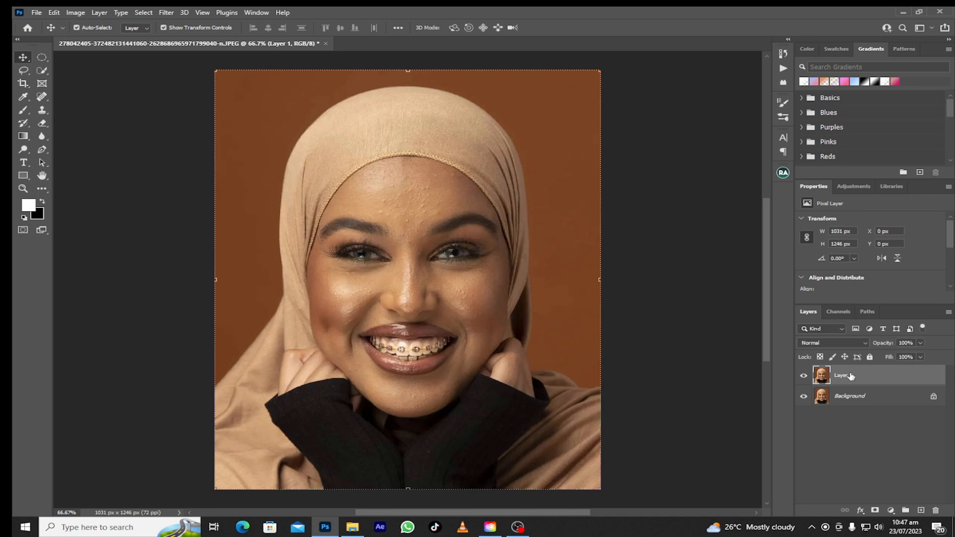
Step: Remove the most visible blemishes on the forehead of the duplicate layer with the Spot Healing Brush
click(47, 98)
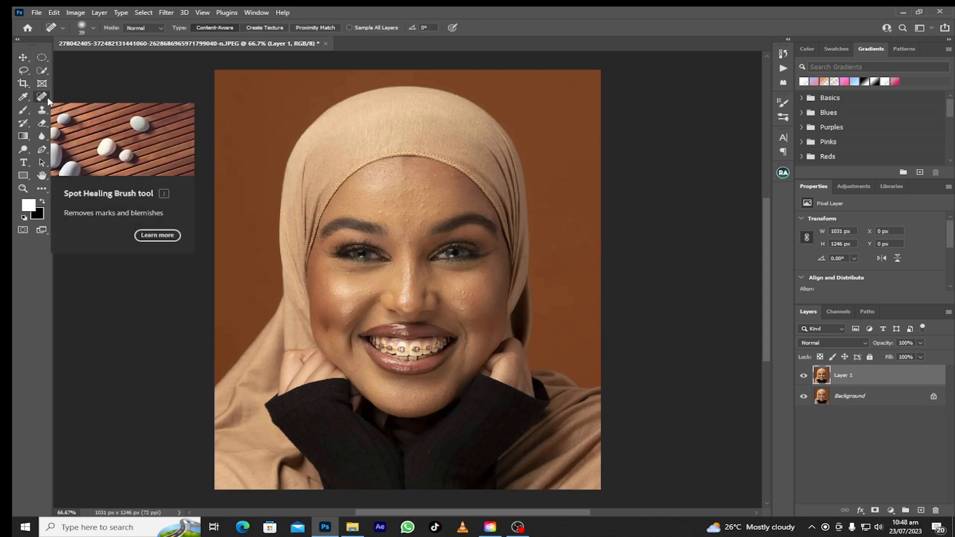
click(47, 96)
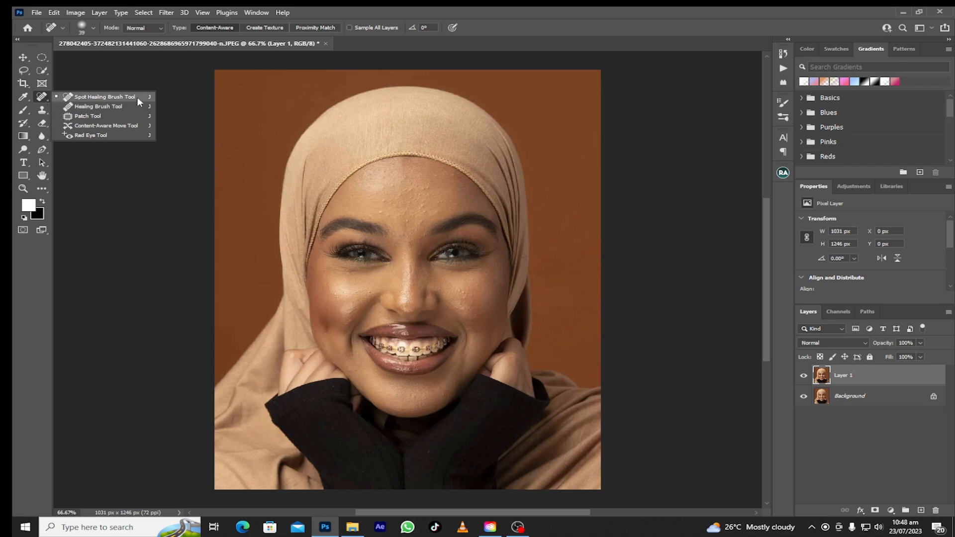
click(97, 98)
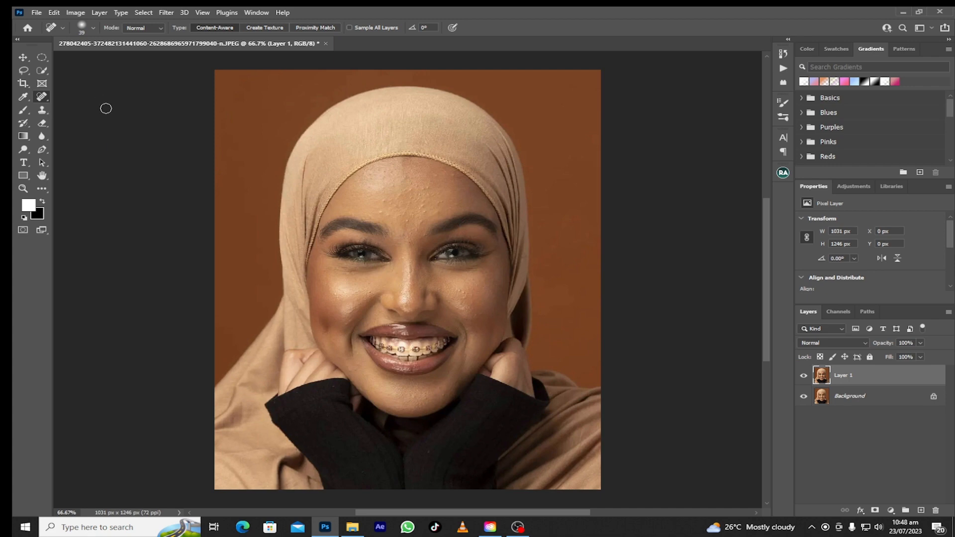
click(407, 221)
click(383, 213)
click(384, 201)
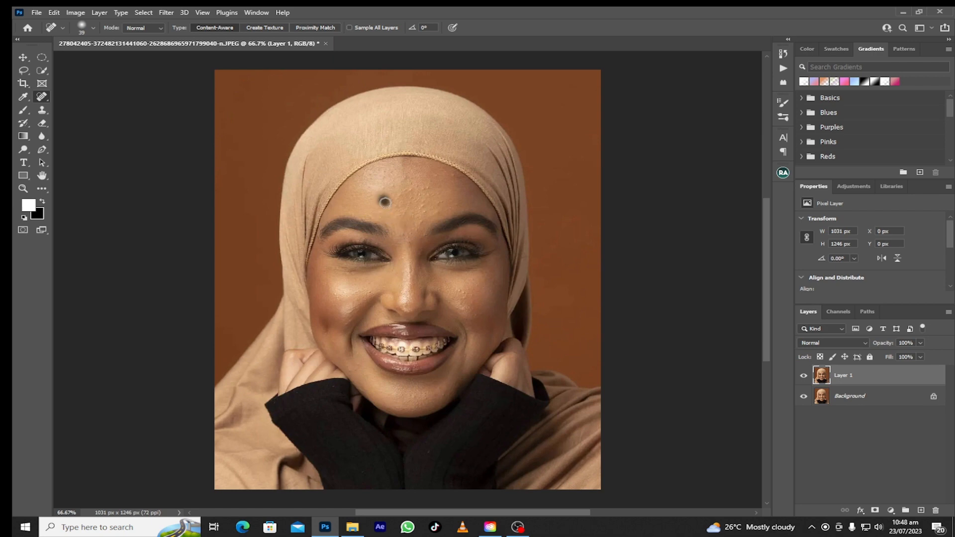
click(438, 203)
click(453, 176)
click(437, 180)
Step: Heal the spots on both cheeks and along the lower side of the face
click(461, 293)
click(473, 318)
click(350, 322)
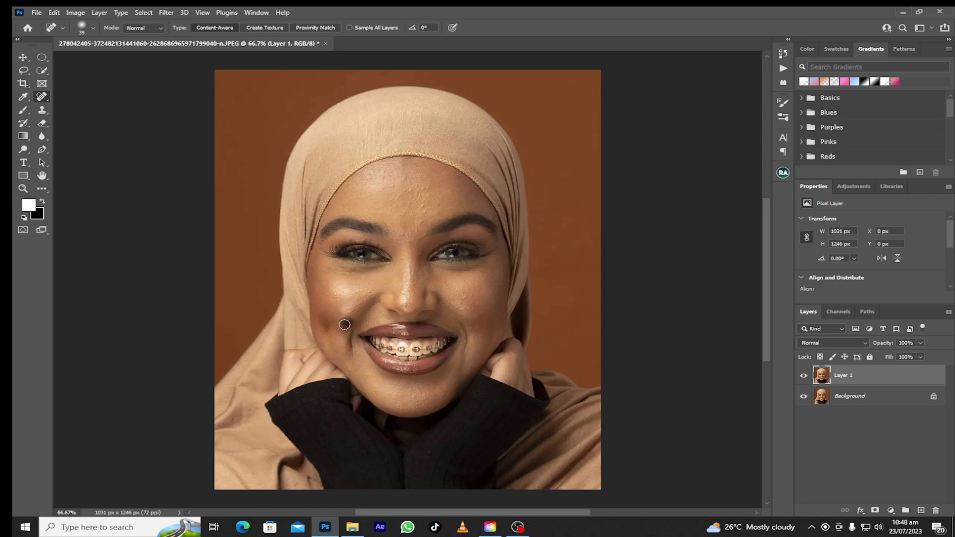
click(336, 296)
click(371, 292)
click(352, 370)
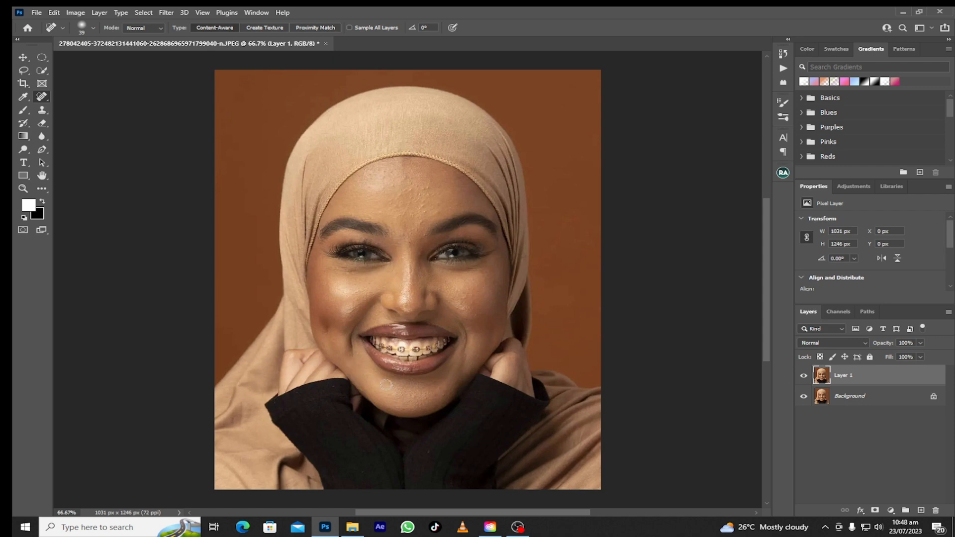
click(462, 298)
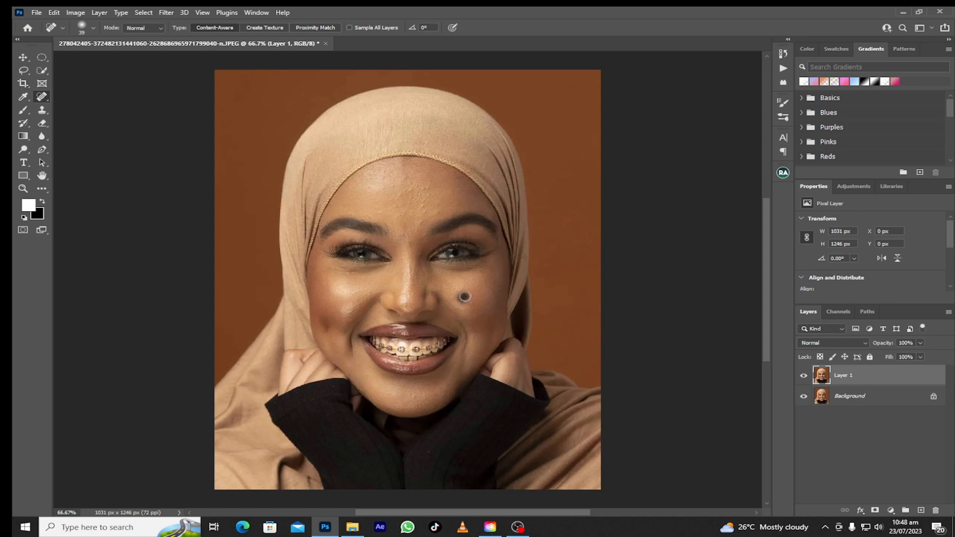
click(456, 311)
click(474, 310)
click(475, 293)
Step: Heal the bumps down the bridge of the nose and across the centre of the forehead
click(403, 233)
click(407, 242)
click(403, 258)
click(404, 292)
click(426, 190)
click(424, 209)
click(413, 195)
click(405, 191)
click(392, 186)
click(387, 175)
click(419, 196)
Step: Smooth the skin beneath both eyes with short Spot Healing Brush strokes
drag(349, 271, 346, 271)
click(361, 275)
click(465, 271)
drag(467, 271, 474, 268)
drag(333, 268, 351, 274)
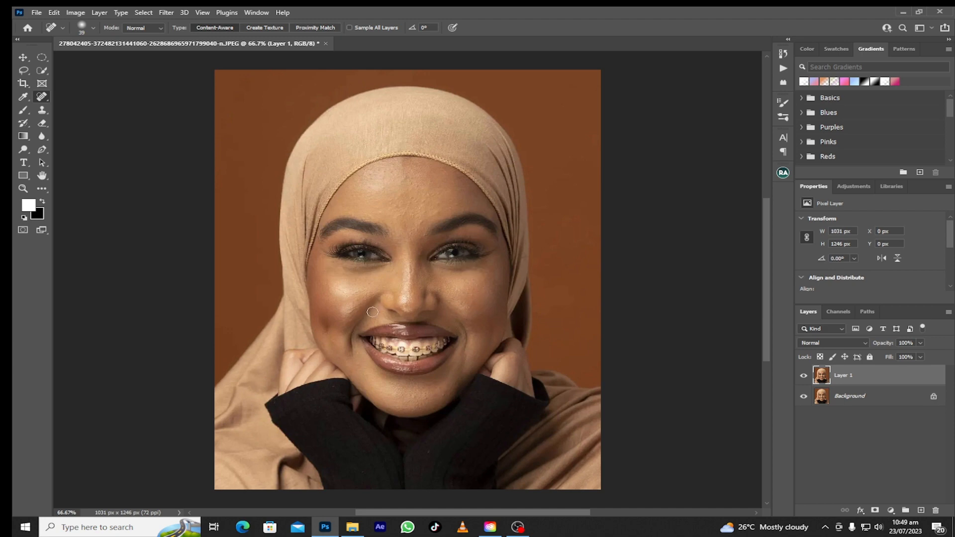
Step: Heal the remaining marks beside the nose and on the chin
click(469, 307)
drag(441, 390, 436, 396)
click(421, 395)
click(410, 410)
Step: Clean up leftover forehead blemishes at closer zoom, plus one spot each on the cheek and jaw
scroll(389, 281, left, 1)
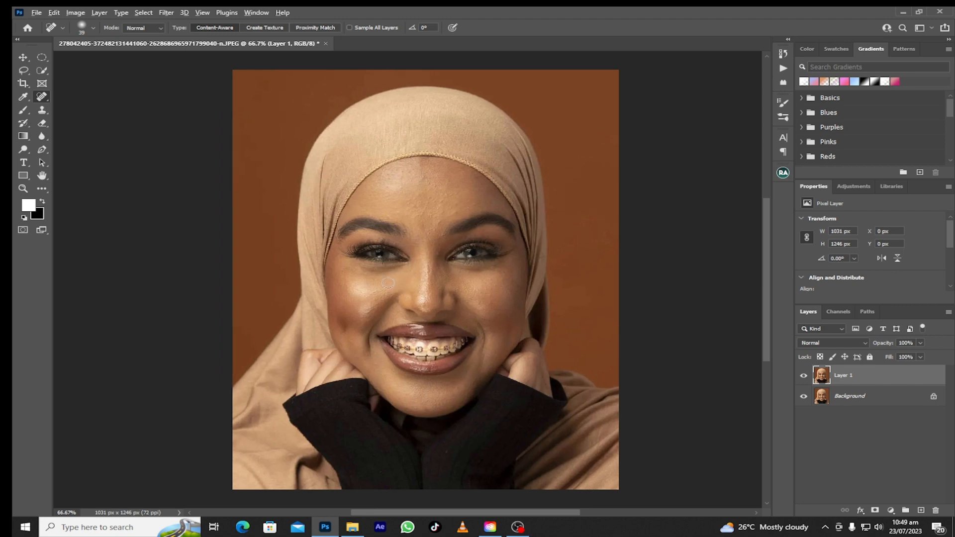
scroll(389, 282, up, 1)
click(450, 184)
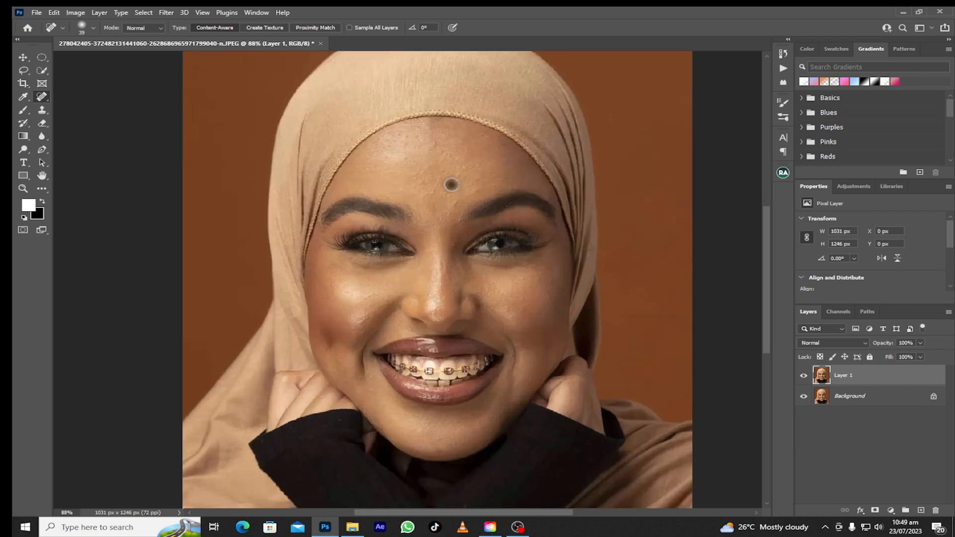
click(446, 178)
click(405, 140)
click(441, 156)
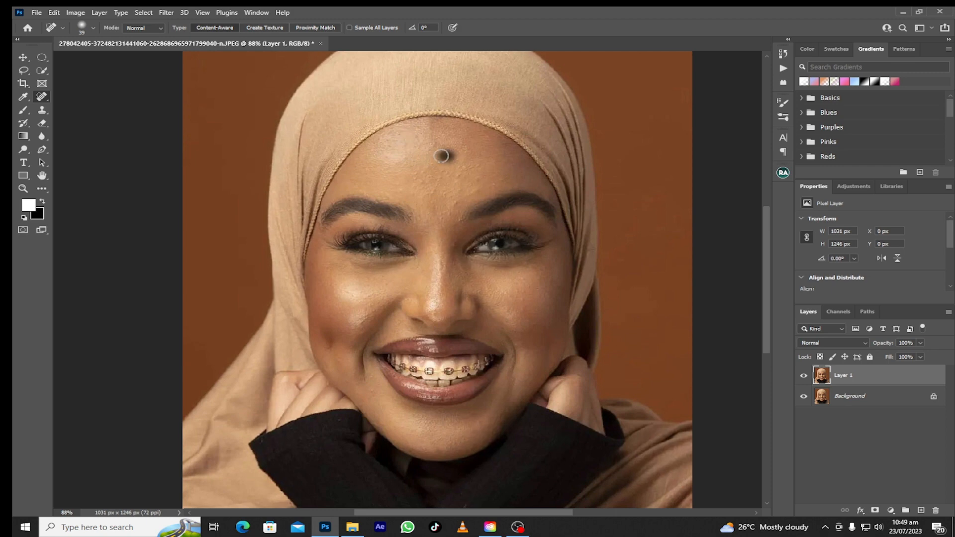
click(443, 196)
click(452, 202)
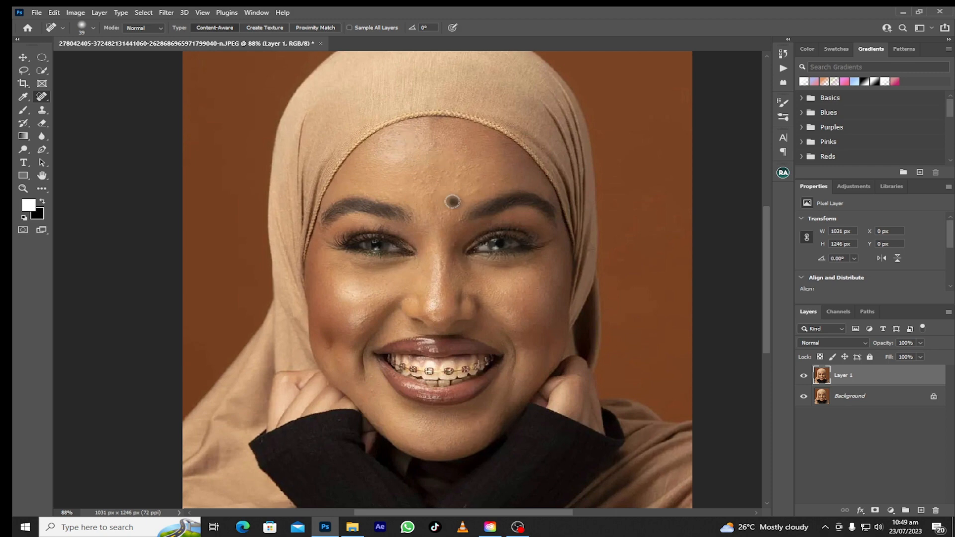
click(521, 278)
click(369, 391)
scroll(470, 232, up, 1)
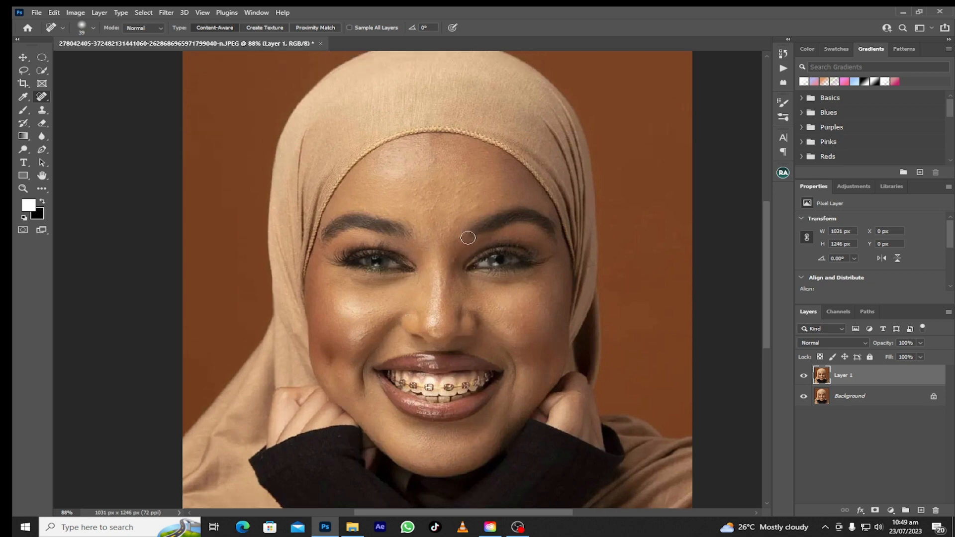
Step: Compare the healed Layer 1 with the original by toggling its visibility, and merge it with the Background
click(804, 377)
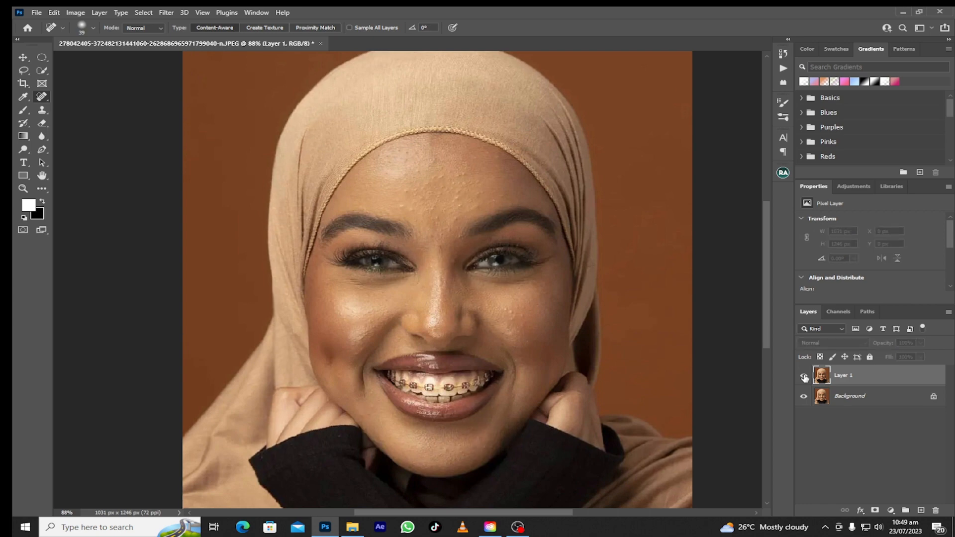
click(804, 376)
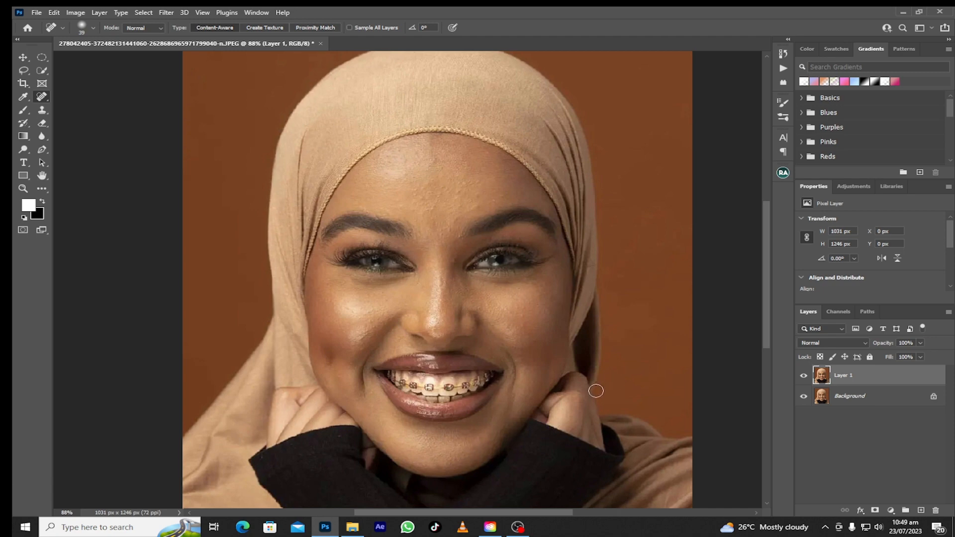
shift+click(839, 402)
right_click(840, 389)
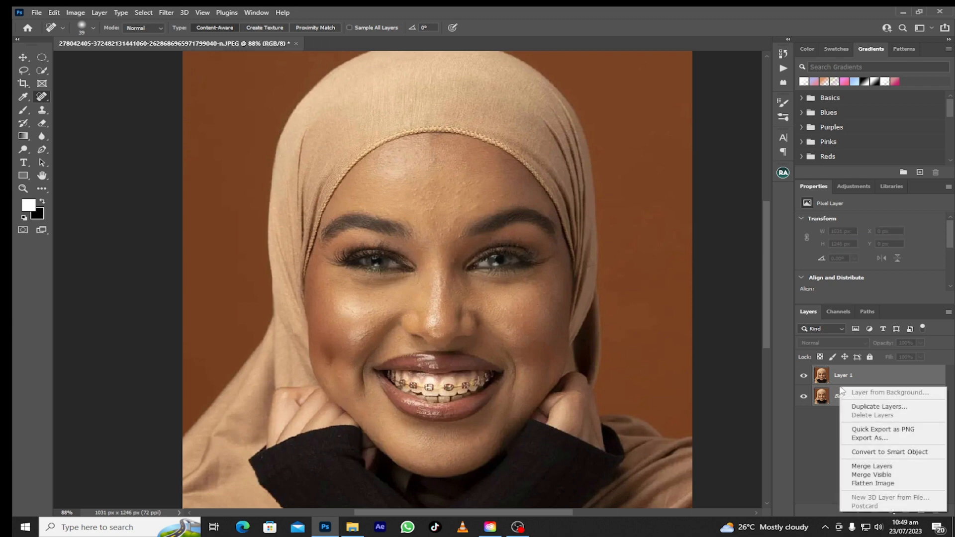
click(856, 464)
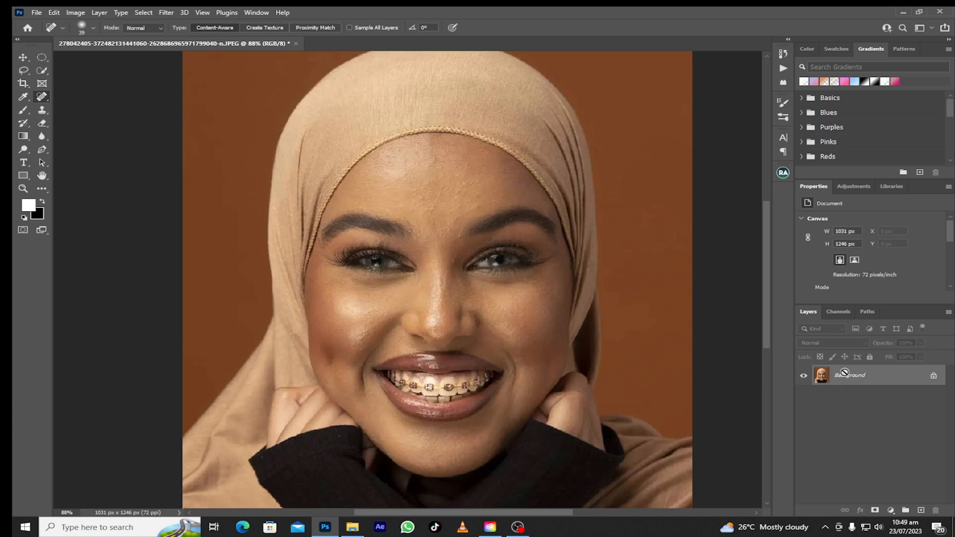
Step: Duplicate the merged Background twice and name the upper copy "high" and the lower copy "low"
key(ctrl+j)
key(ctrl+j)
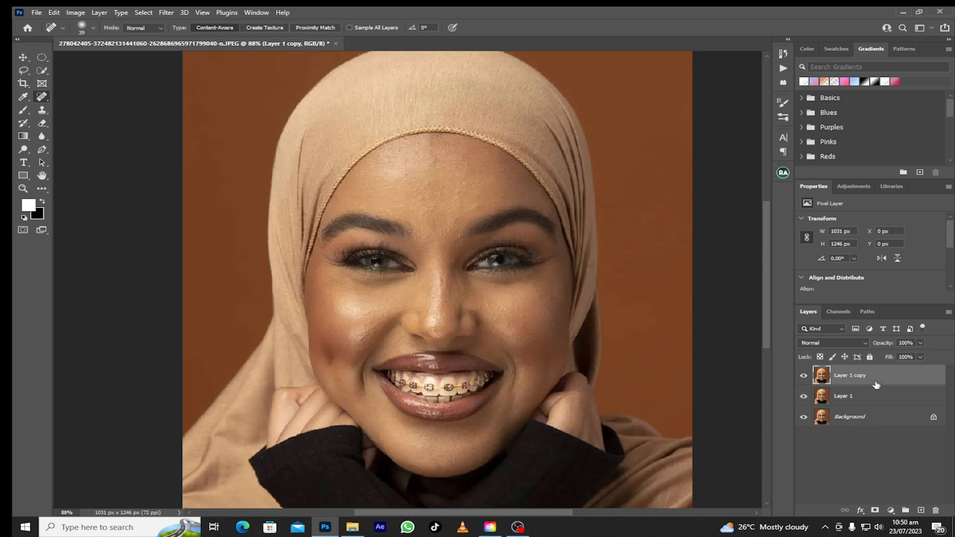
double_click(859, 376)
text(high)
key(Return)
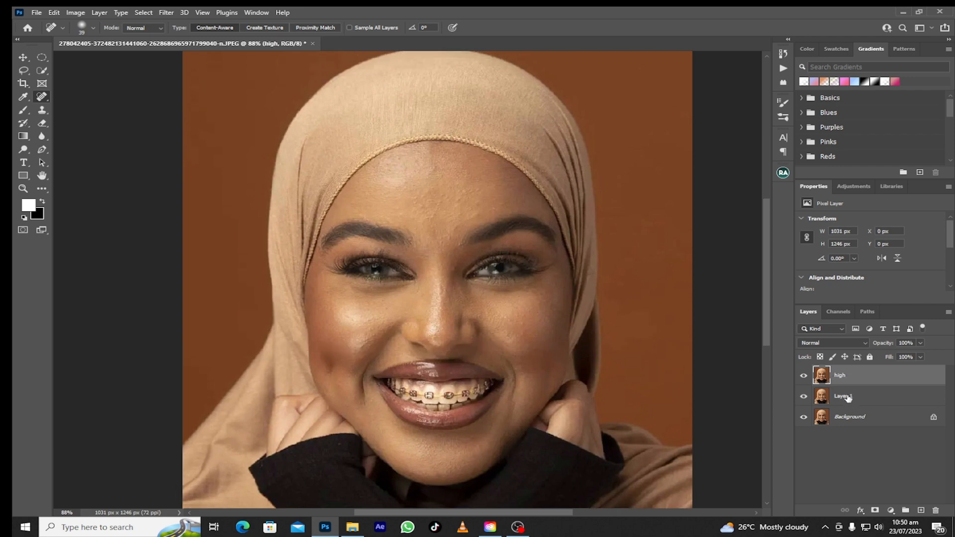
double_click(847, 397)
text(low)
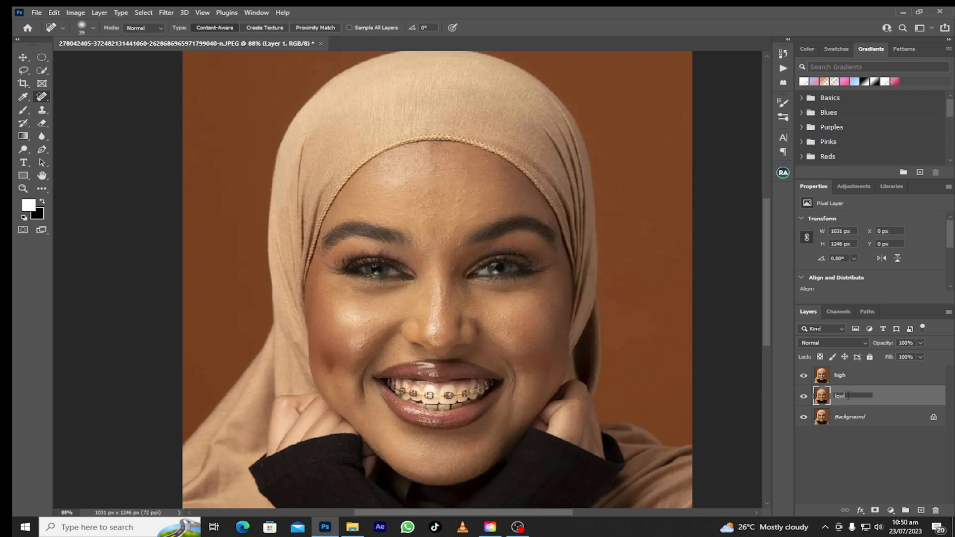
key(Return)
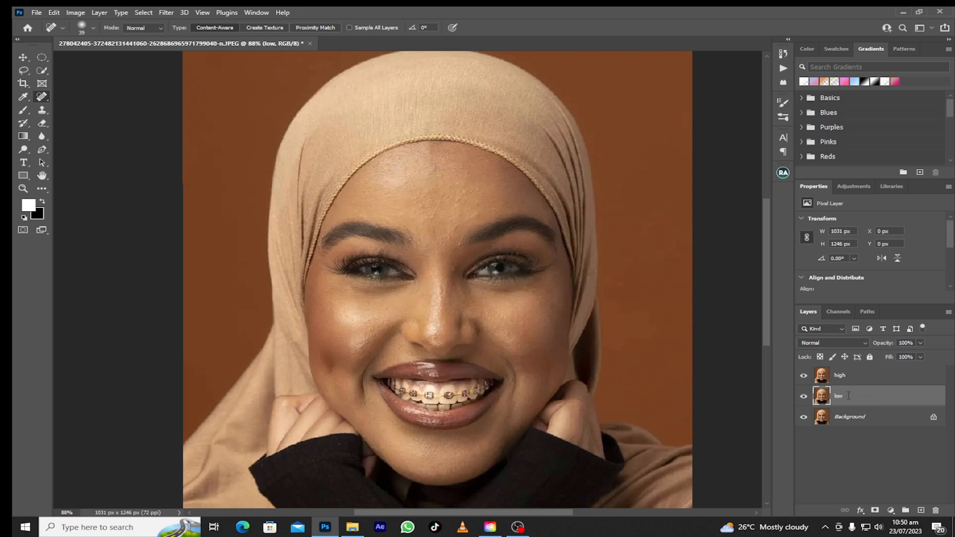
Step: Hide the high layer and open the Gaussian Blur filter for the low layer
click(803, 377)
click(171, 13)
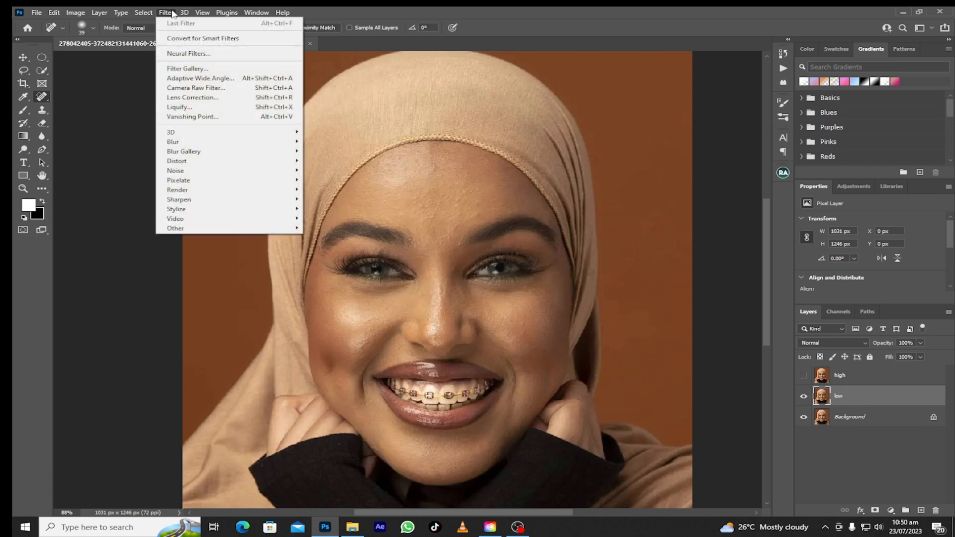
mouse_move(187, 143)
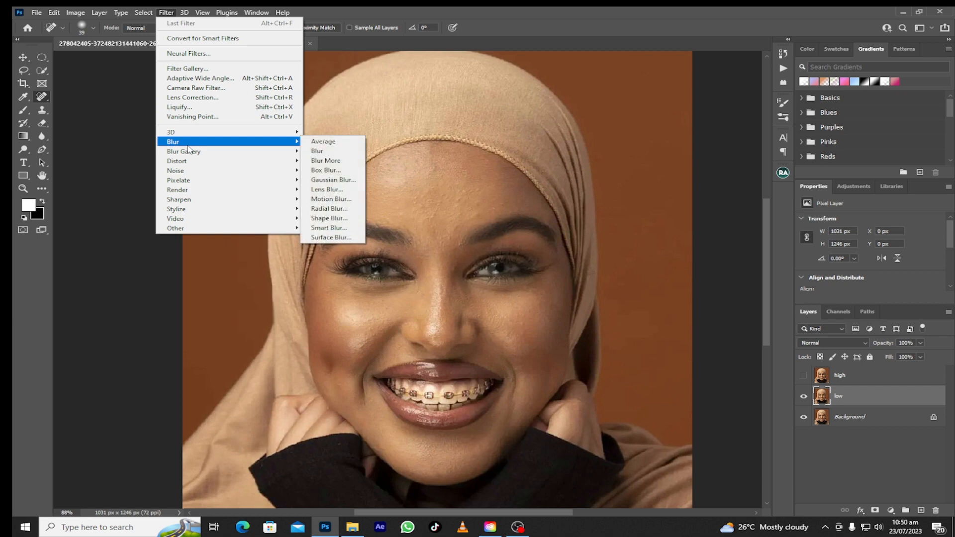
click(332, 180)
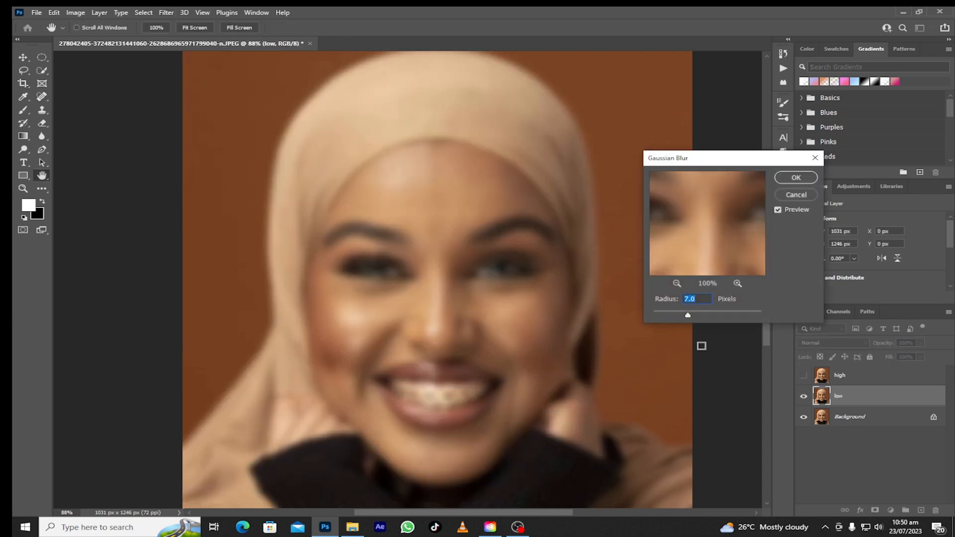
Step: Try Gaussian Blur radii of 0.1 and 4.1 pixels while inspecting the facial skin in the preview
drag(689, 317, 637, 318)
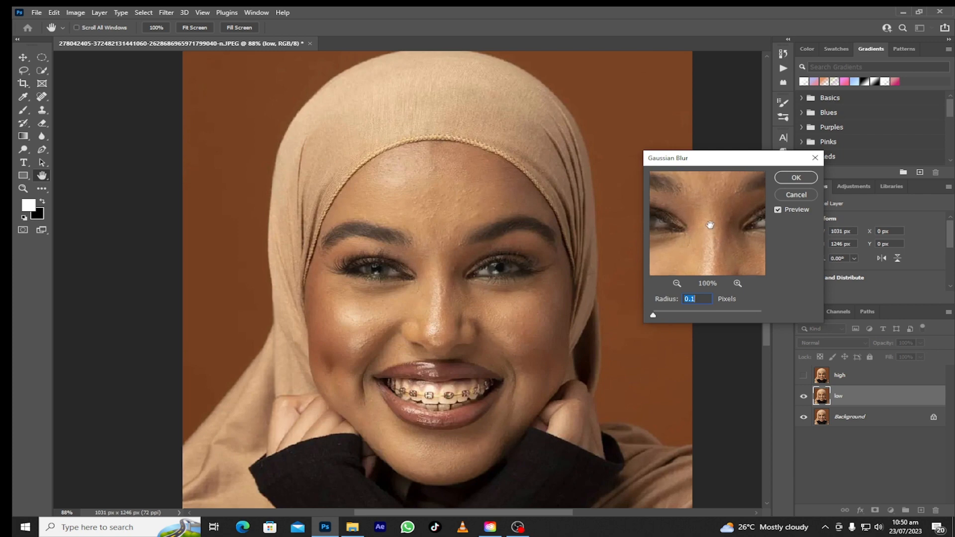
drag(709, 225, 688, 180)
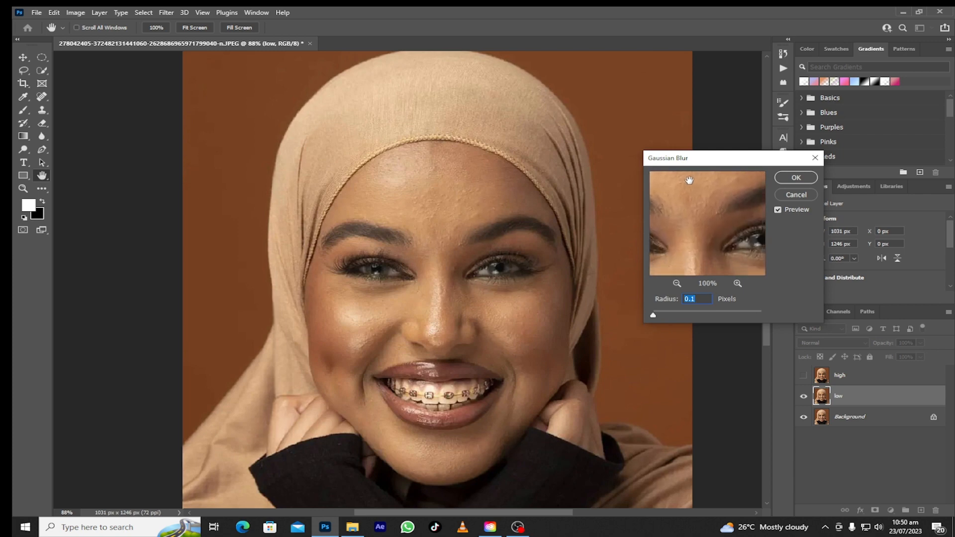
drag(685, 269, 670, 188)
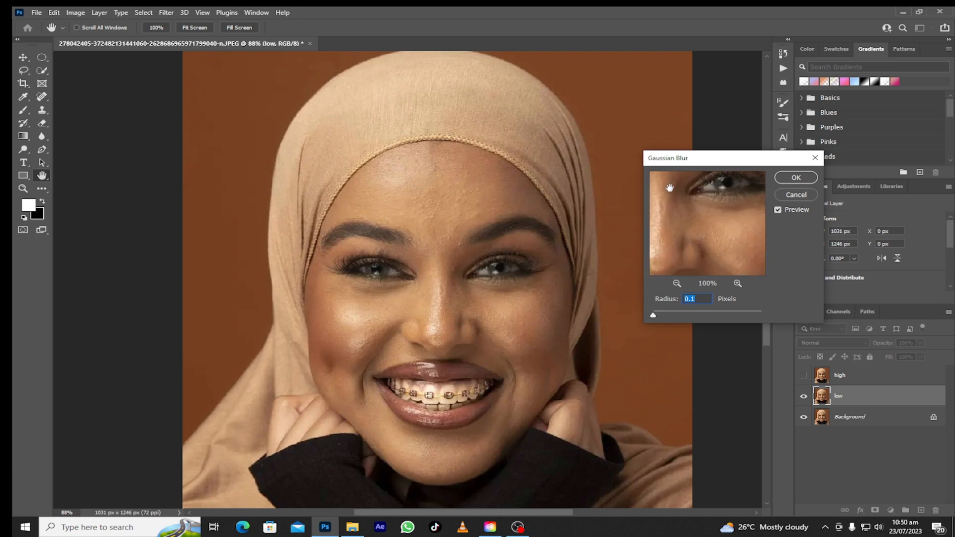
drag(651, 318, 677, 318)
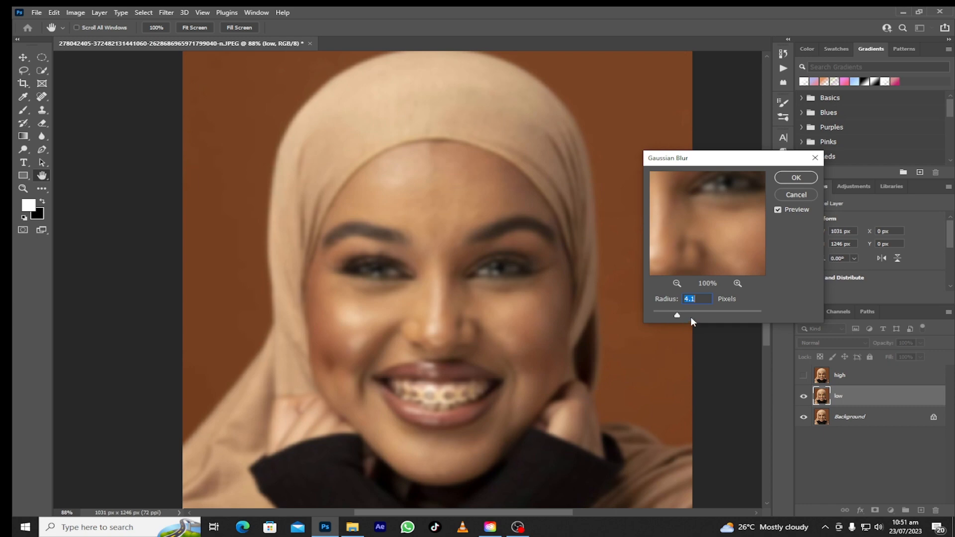
Step: Apply the Gaussian Blur to the low layer with a 5-pixel radius and show the high layer again
click(708, 299)
key(BackSpace)
text(5)
click(796, 179)
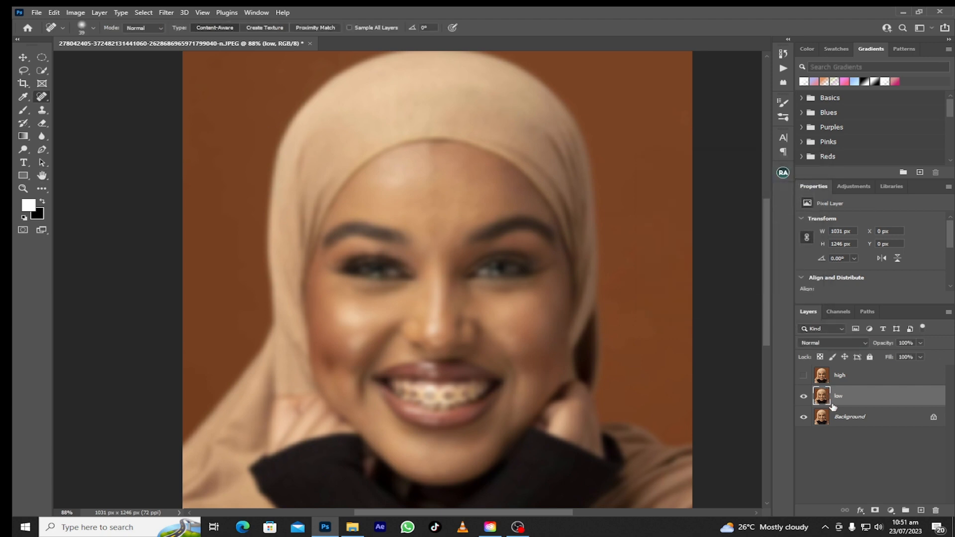
click(803, 375)
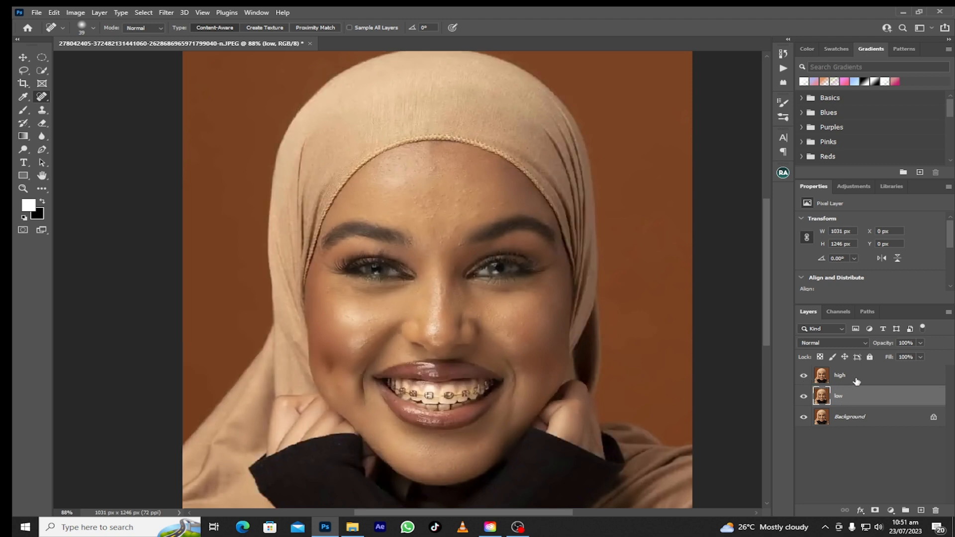
Step: Apply the low layer to the high layer with Subtract blending, scale 2, offset 128, and set the high layer's blend mode to Linear Light
click(855, 380)
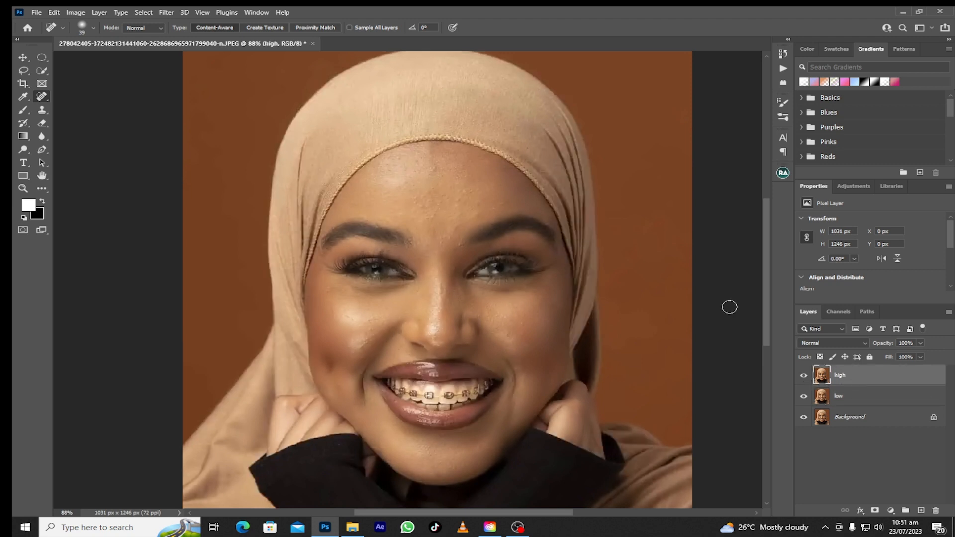
click(77, 15)
click(100, 160)
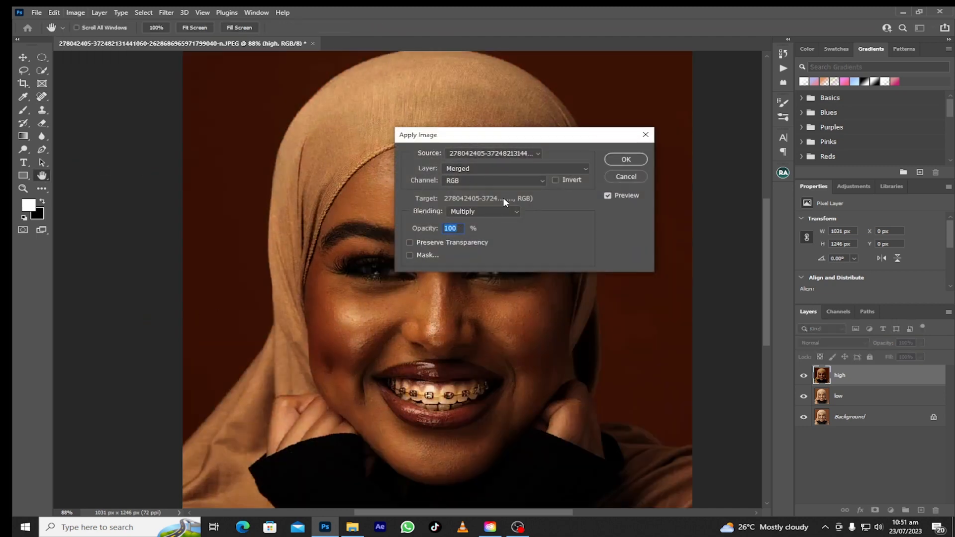
click(505, 168)
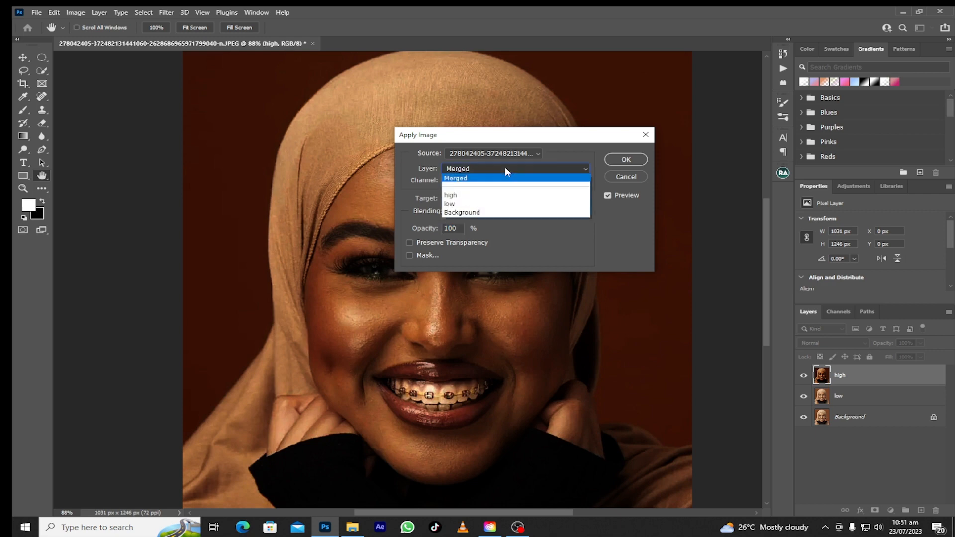
click(458, 205)
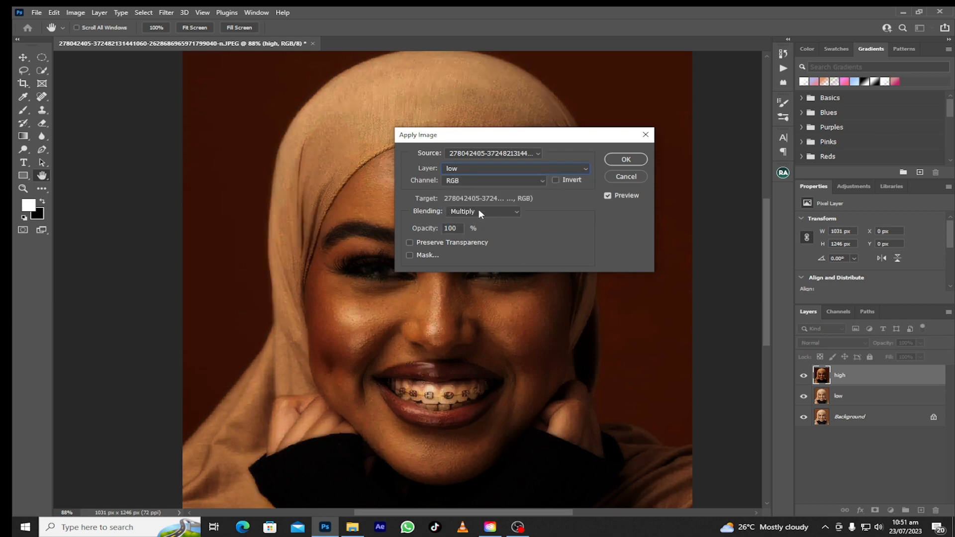
click(479, 210)
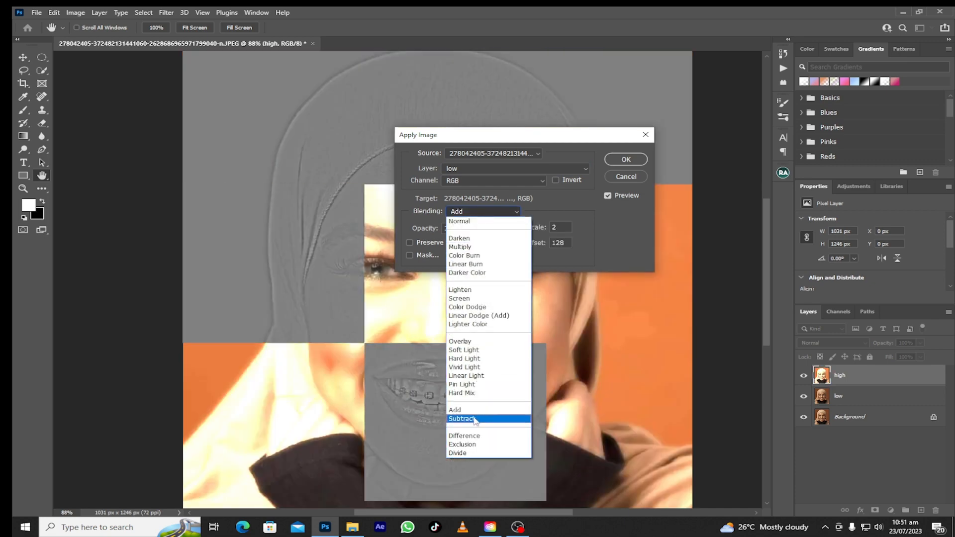
click(472, 417)
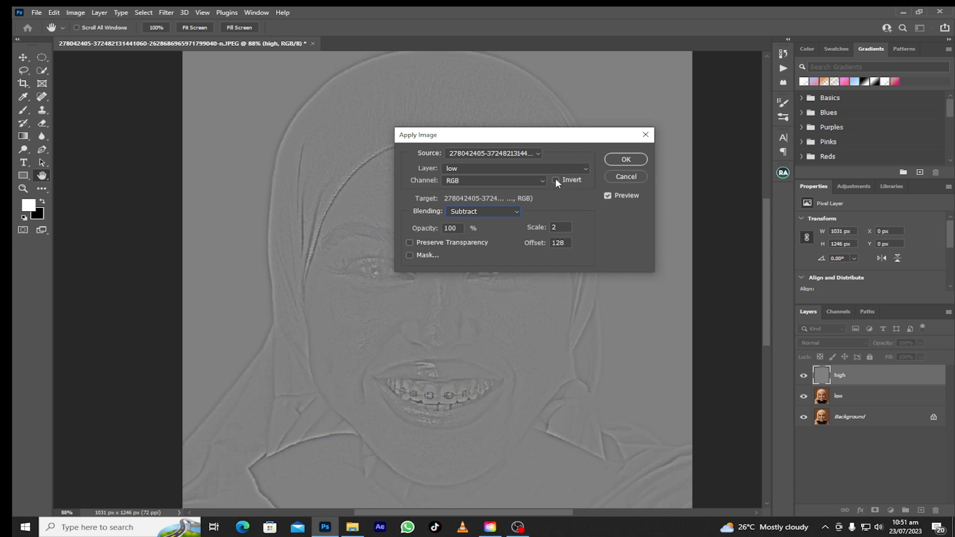
click(632, 159)
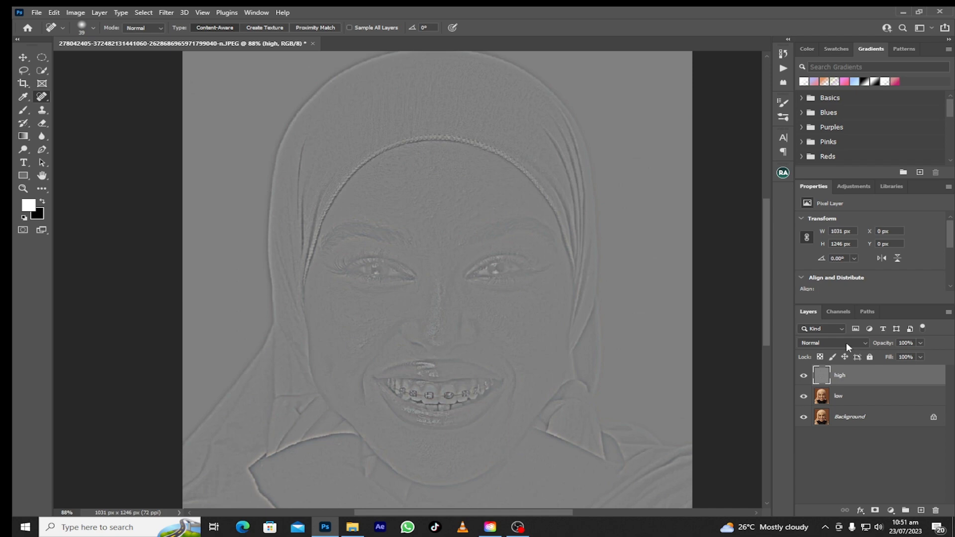
click(846, 342)
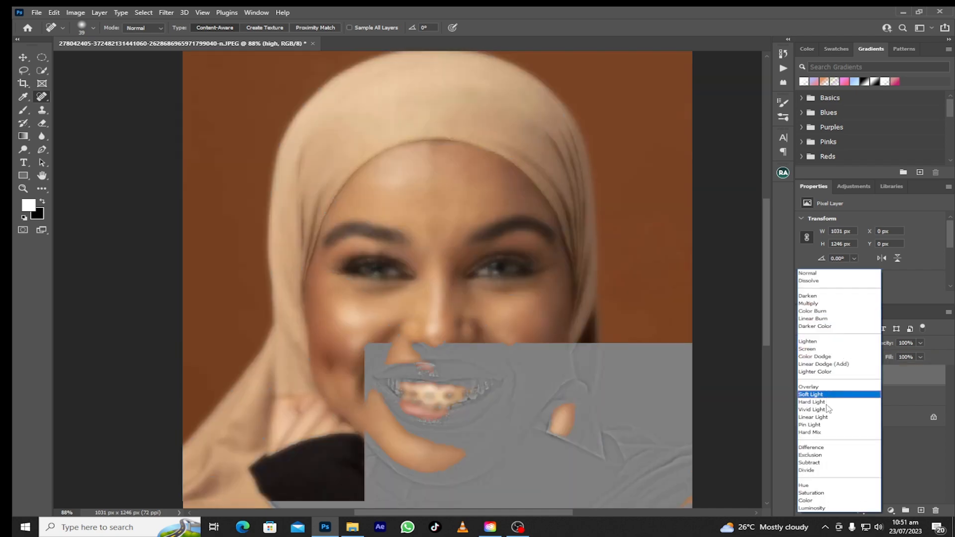
click(826, 420)
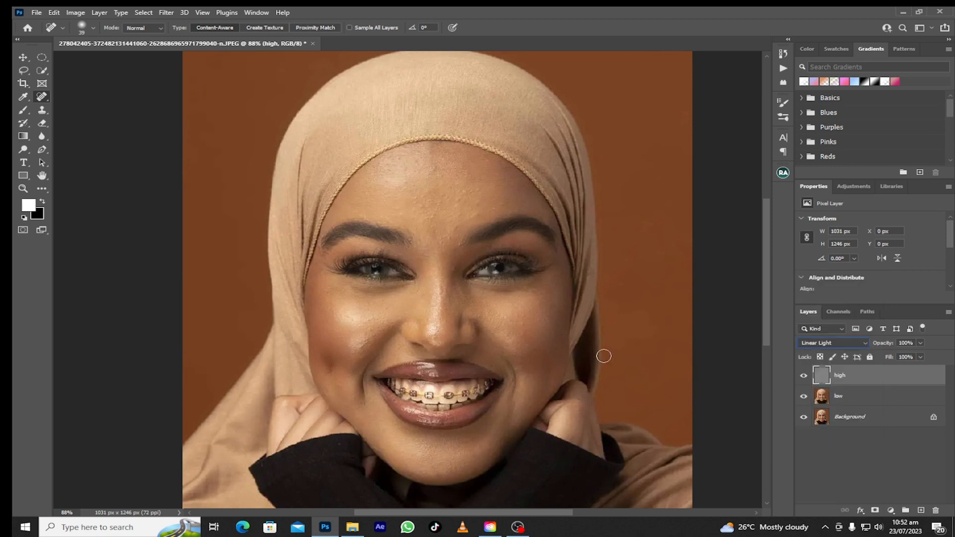
Step: Group the high and low layers into a group named "skin" and expand it
shift+click(848, 400)
right_click(847, 388)
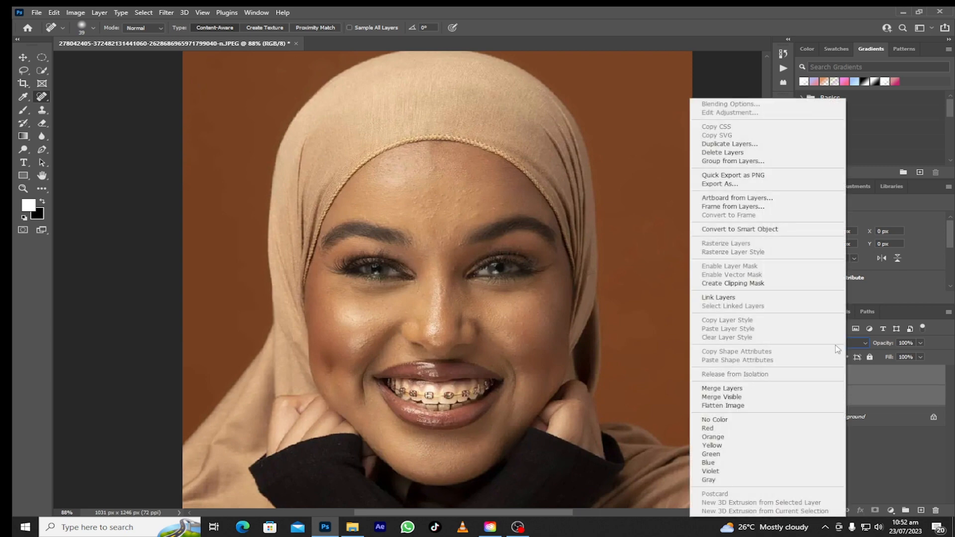
click(751, 164)
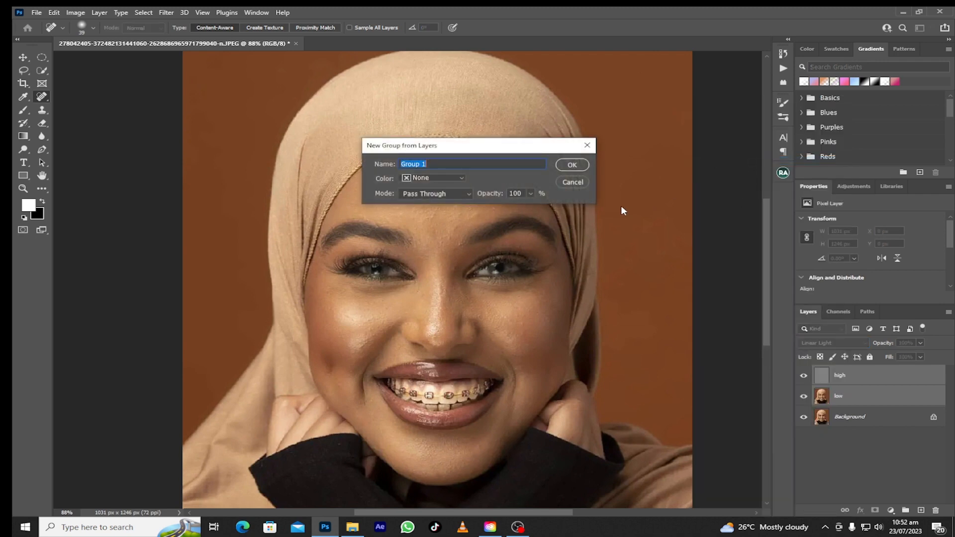
key(BackSpace)
key(Return)
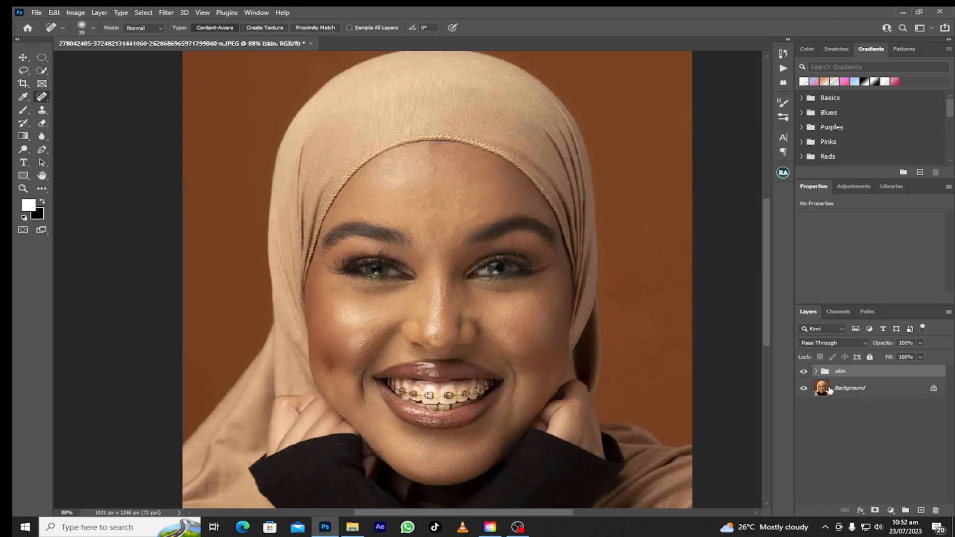
click(815, 371)
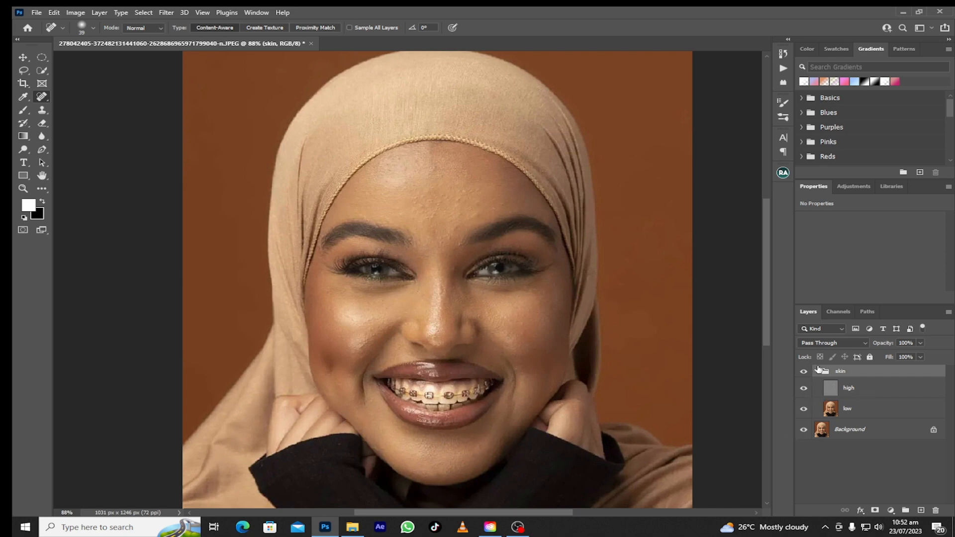
Step: Switch to the Mixer Brush, clean the brush, and set its Wet value to 10%
click(25, 115)
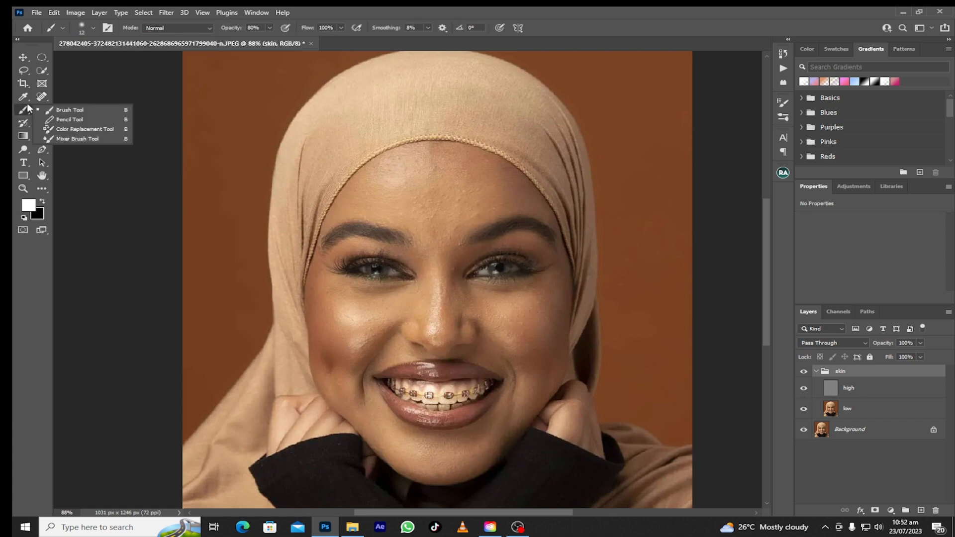
click(74, 140)
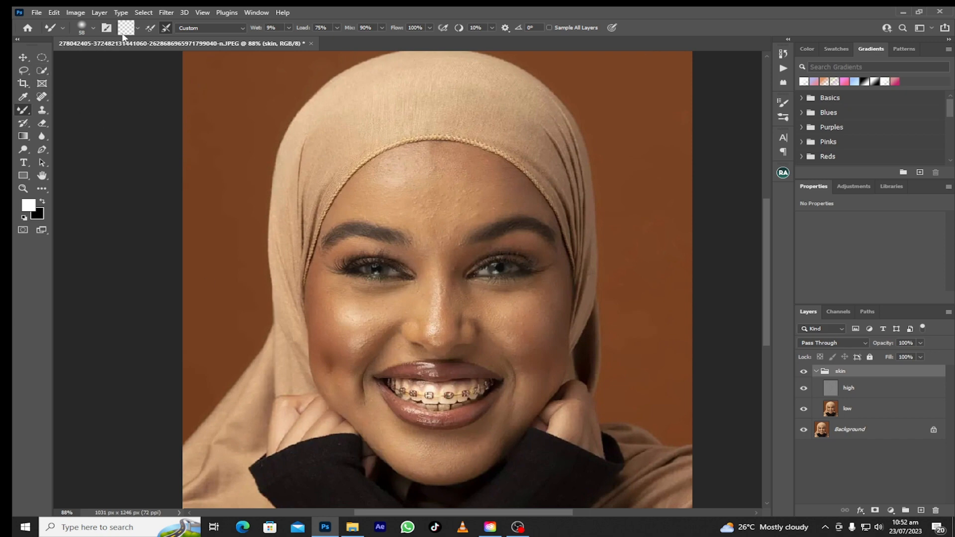
click(138, 28)
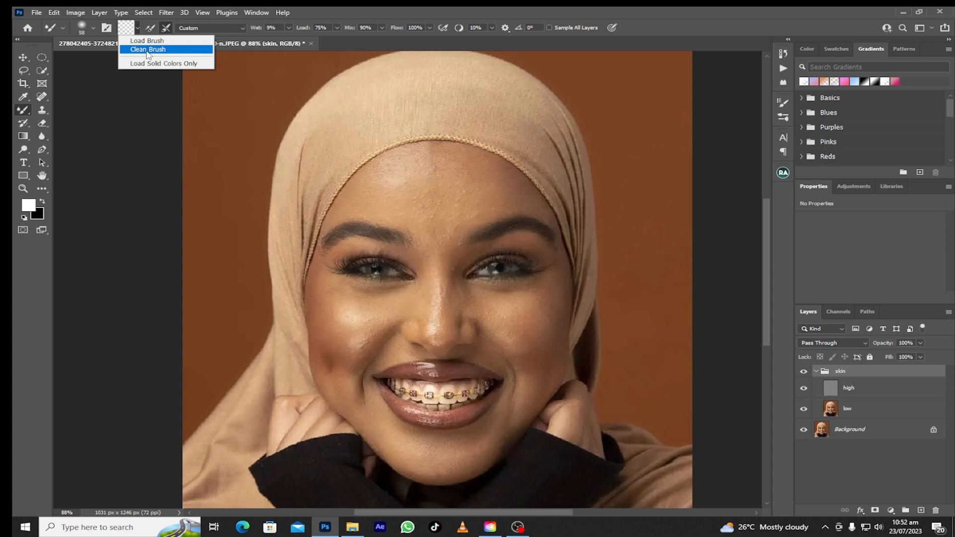
click(147, 50)
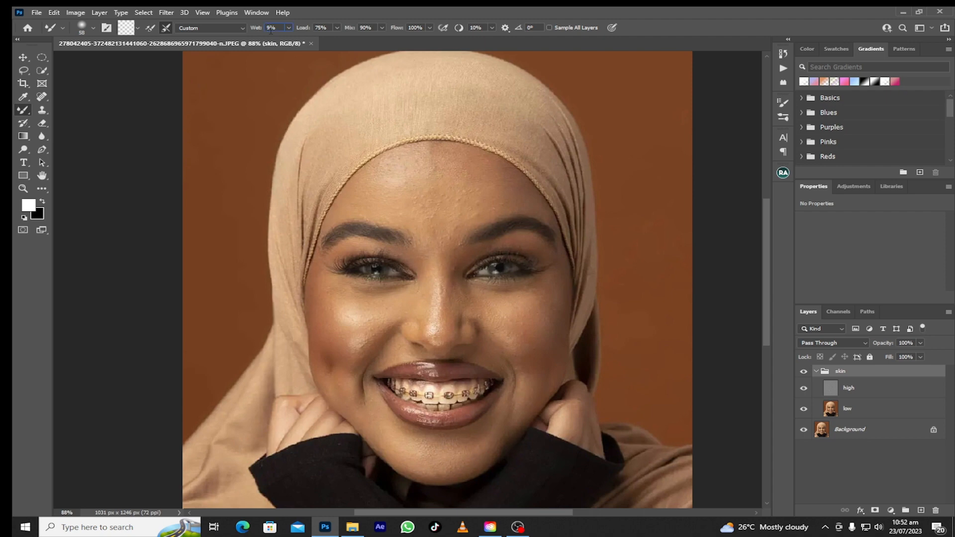
text(10)
Step: Hide the high layer and set the Mixer Brush to 73 px with 0% hardness
click(804, 388)
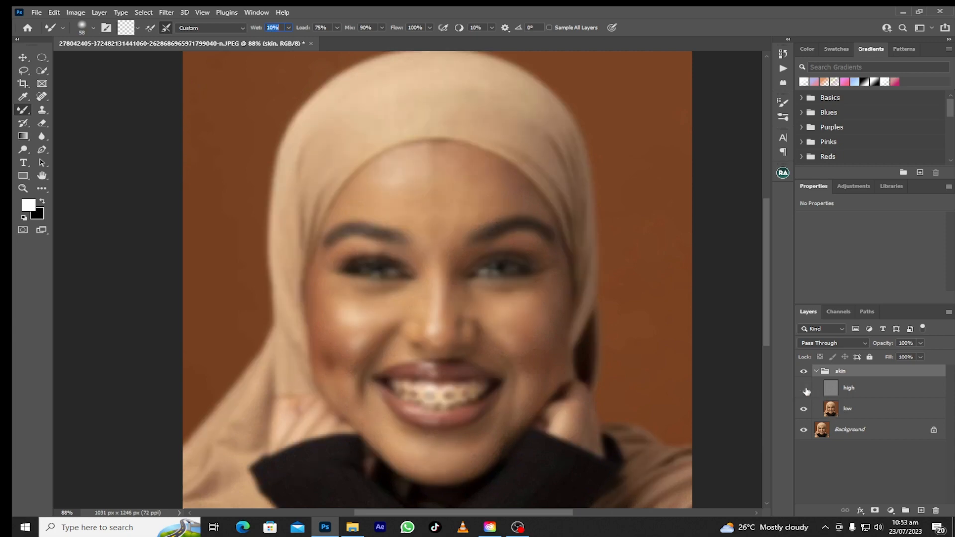
click(92, 29)
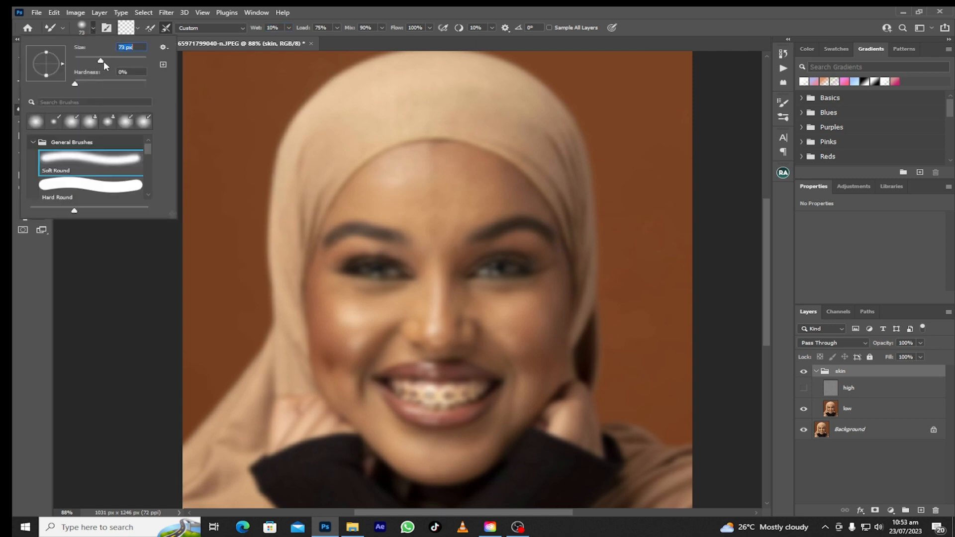
click(74, 85)
click(141, 247)
click(480, 208)
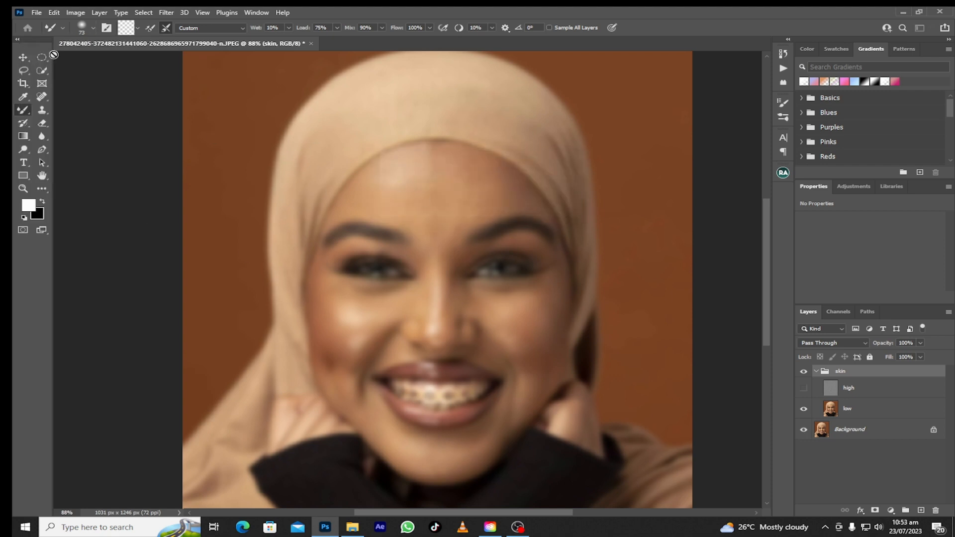
Step: Blend the forehead skin tones on the low layer with the Mixer Brush, checking the effect with the high layer shown
click(853, 409)
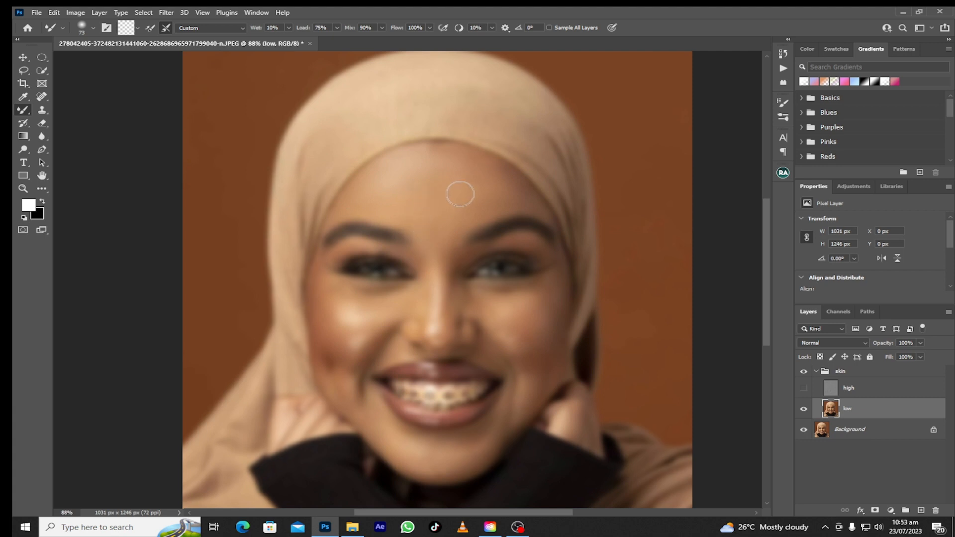
click(803, 390)
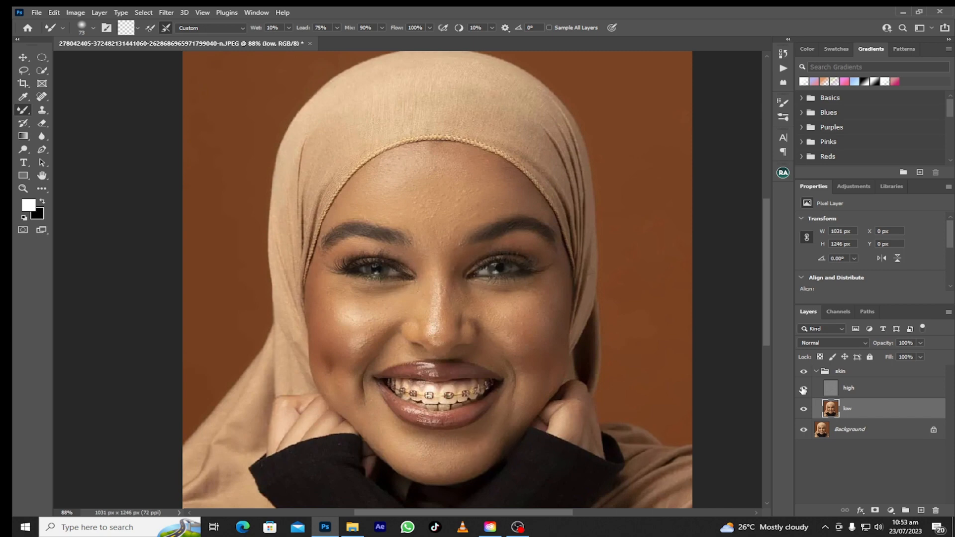
click(803, 390)
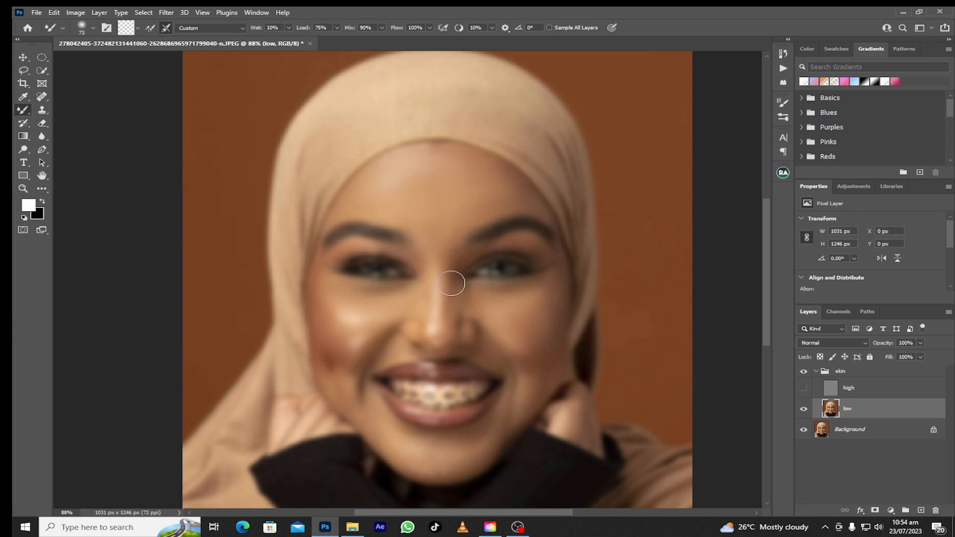
Step: Reduce the Mixer Brush to 47 px, blend the facial skin tones on the low layer, and show the high layer again
click(93, 28)
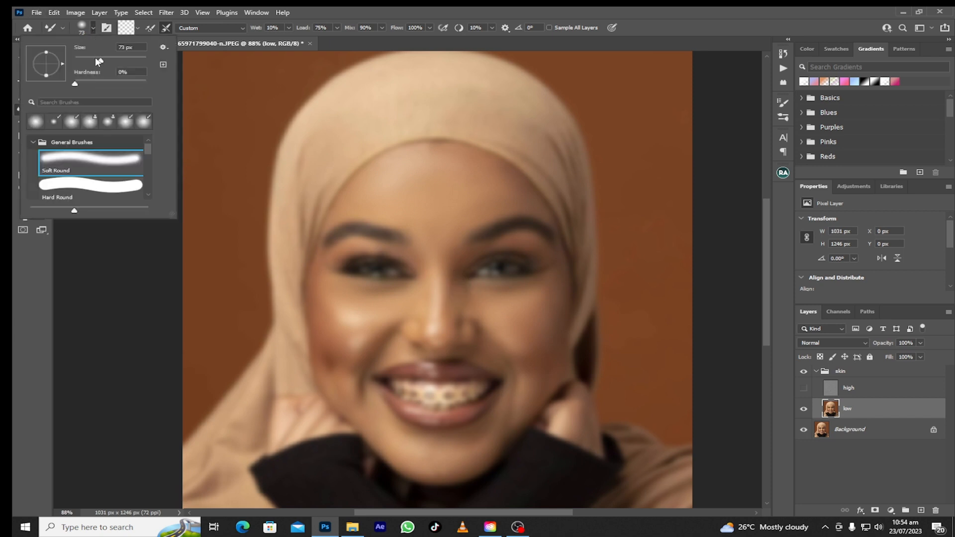
drag(94, 59, 91, 60)
key(Return)
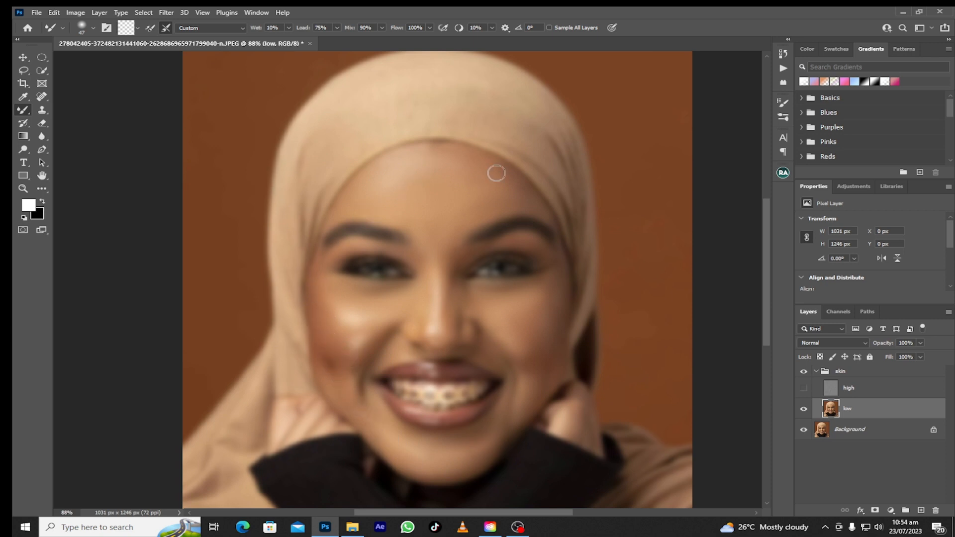
click(804, 388)
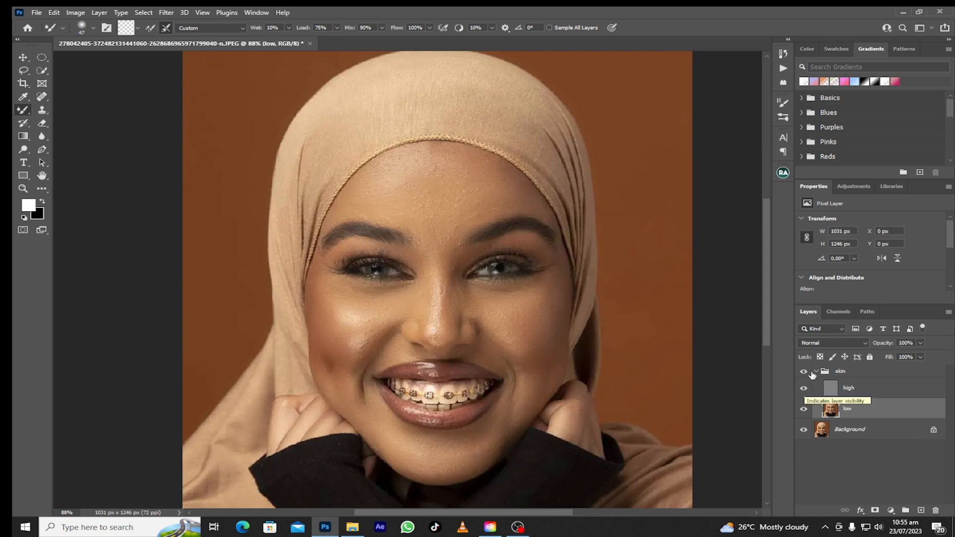
Step: Compare the skin group's before and after, and blend more skin around the mouth on the low layer with the high layer temporarily hidden
click(803, 374)
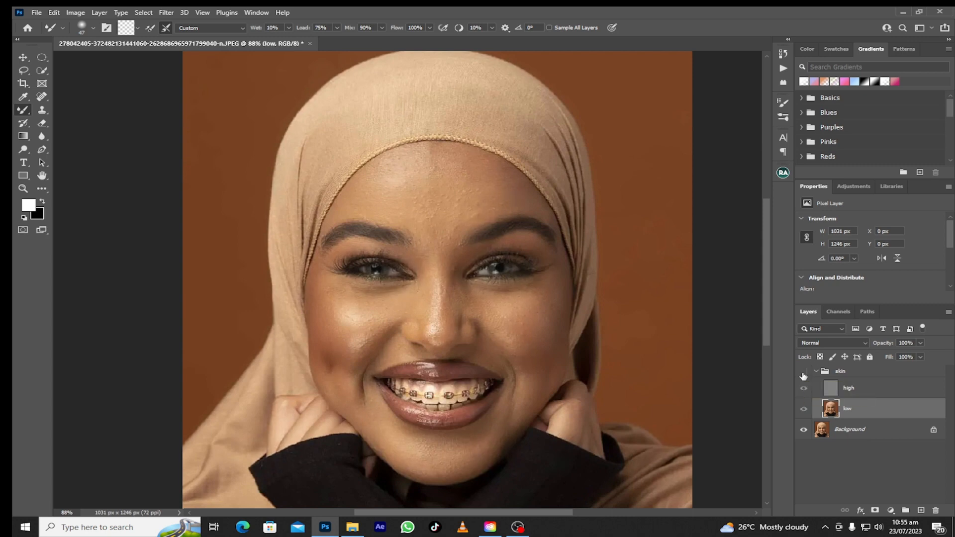
click(803, 374)
click(803, 374)
click(803, 374)
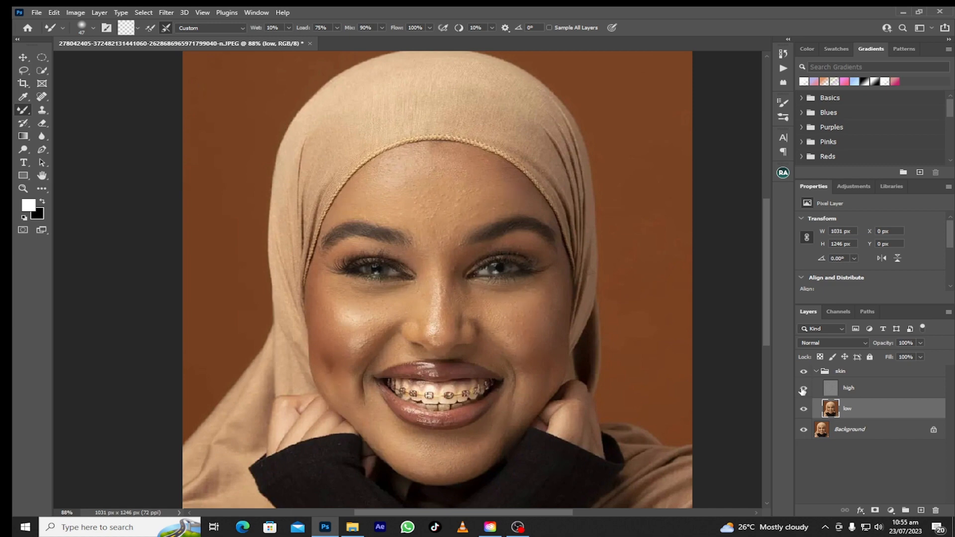
click(803, 387)
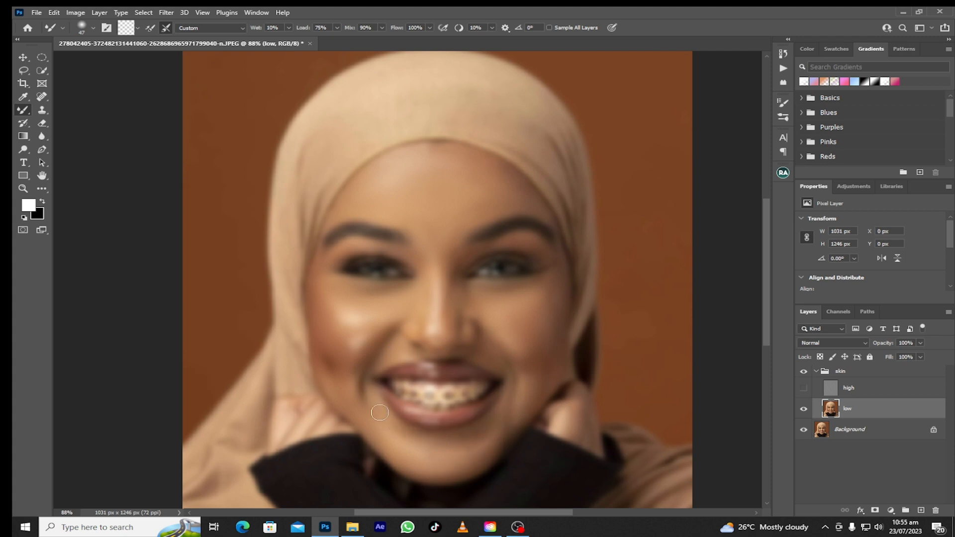
click(803, 388)
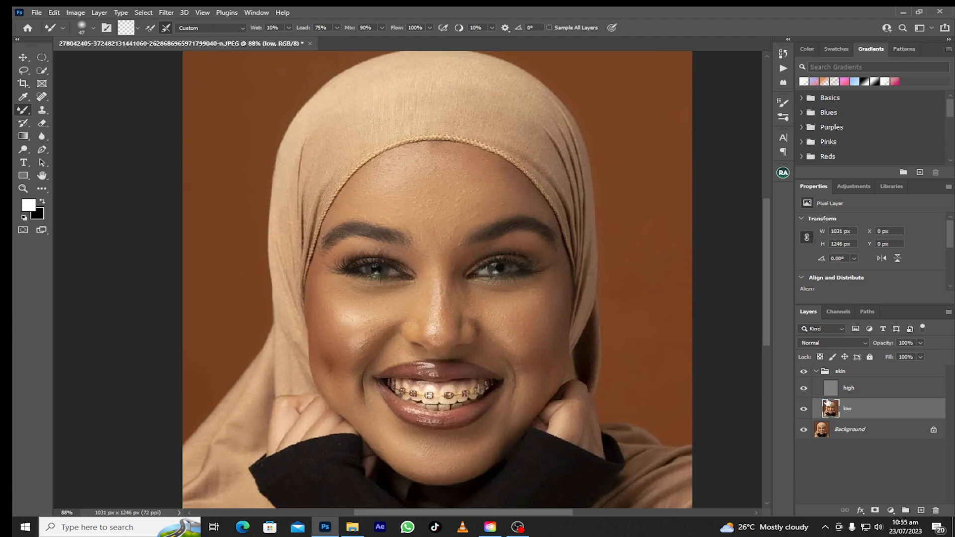
Step: Lasso the forehead down to the bridge of the nose with a 22 px feather
click(25, 71)
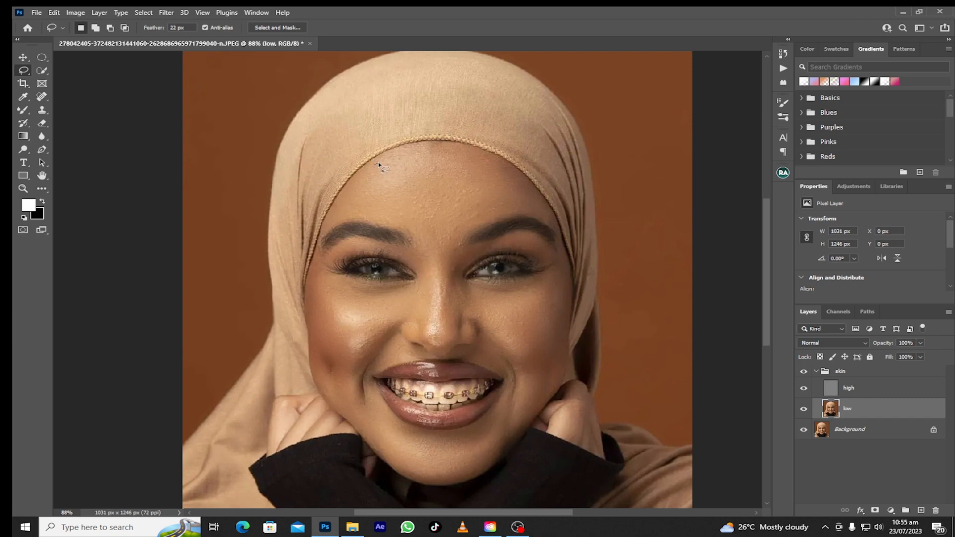
mouse_move(424, 154)
mouse_down()
mouse_move(474, 154)
mouse_move(528, 183)
mouse_move(545, 209)
mouse_move(472, 217)
mouse_move(440, 267)
mouse_move(413, 231)
mouse_move(384, 219)
mouse_move(330, 224)
mouse_move(340, 197)
mouse_move(381, 163)
mouse_up()
click(178, 27)
Step: Apply a Gaussian Blur with a 20 px radius to the selected forehead area on the low layer
click(165, 12)
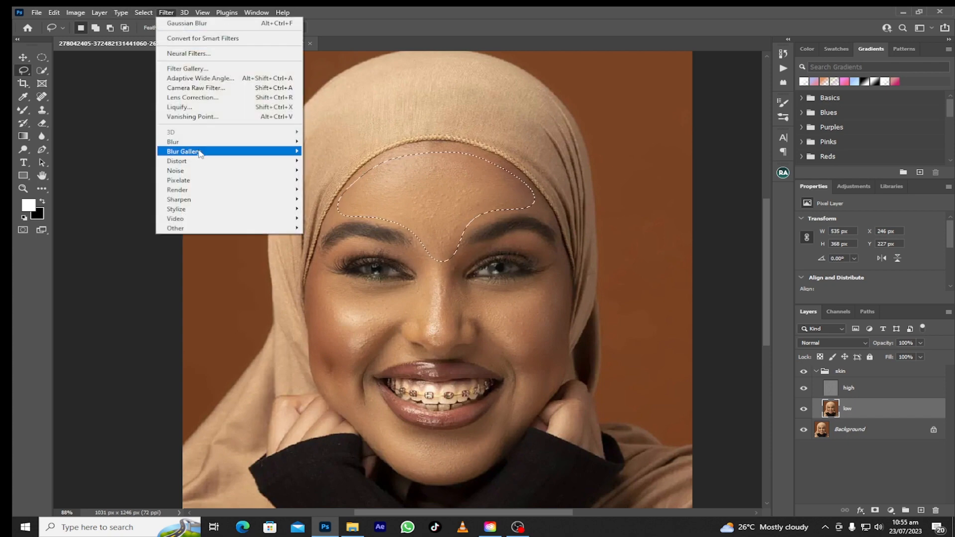
mouse_move(199, 142)
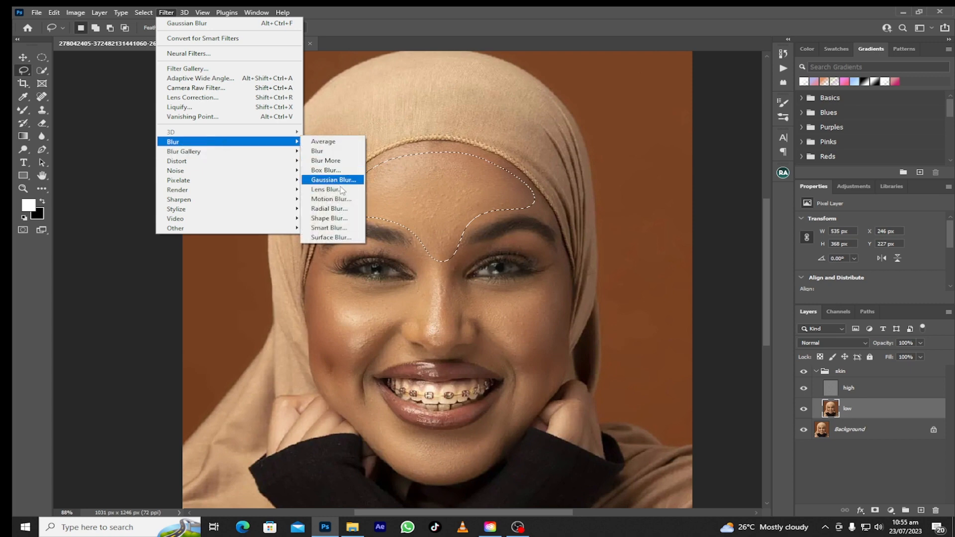
click(333, 180)
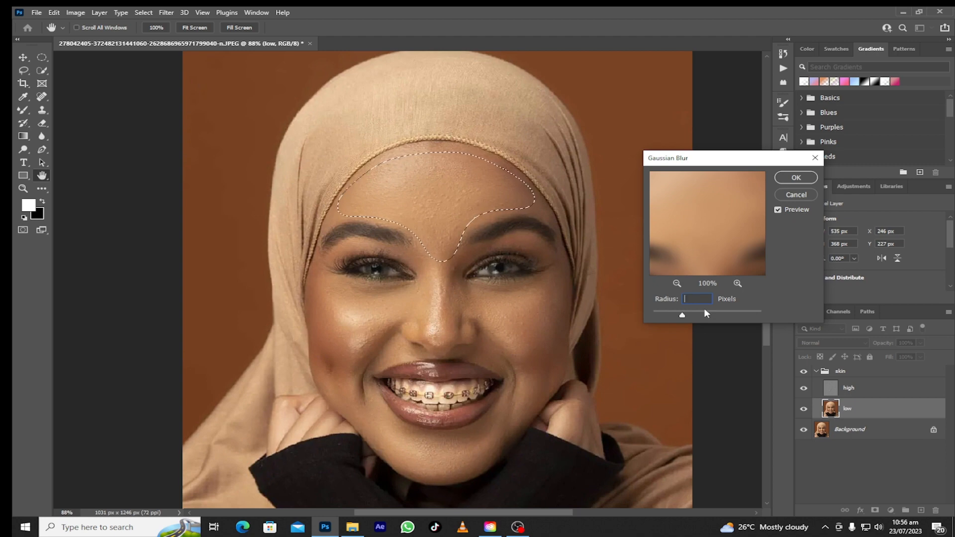
text(15)
key(BackSpace)
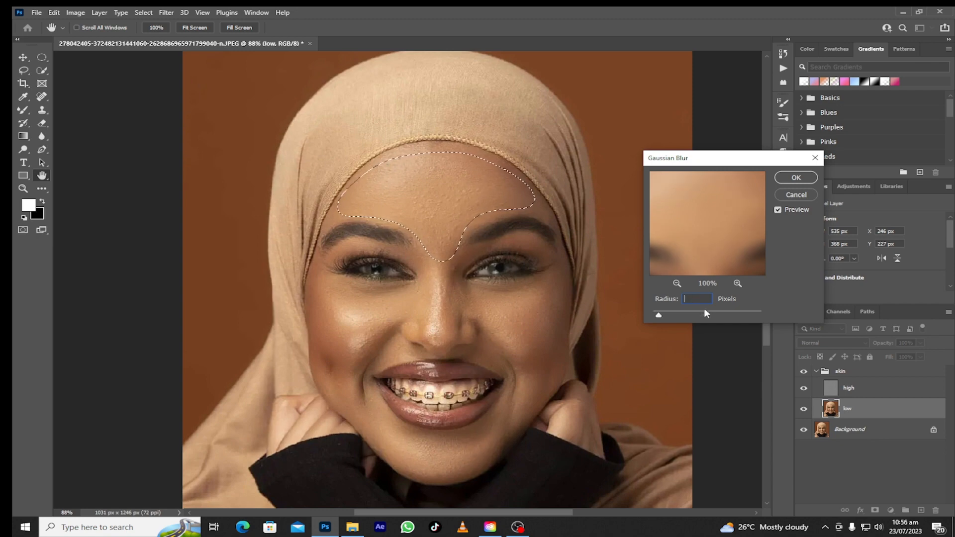
text(20)
click(792, 177)
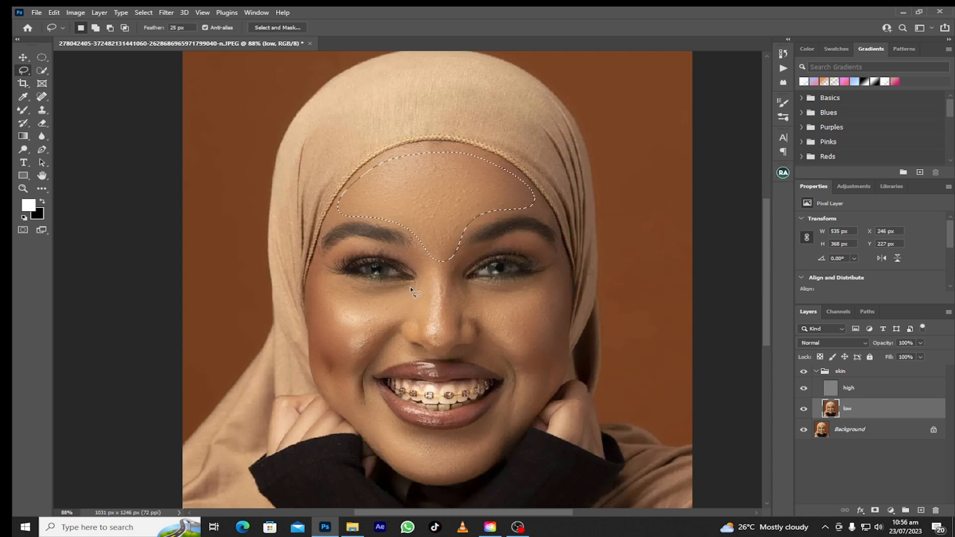
Step: Lasso the under-eye area and the cheek on the portrait's left side in turn, repeating the same Gaussian Blur on each
mouse_move(409, 287)
mouse_down()
mouse_move(357, 288)
mouse_move(330, 277)
mouse_move(355, 309)
mouse_up()
mouse_move(421, 285)
mouse_down()
mouse_move(397, 298)
mouse_move(408, 290)
mouse_up()
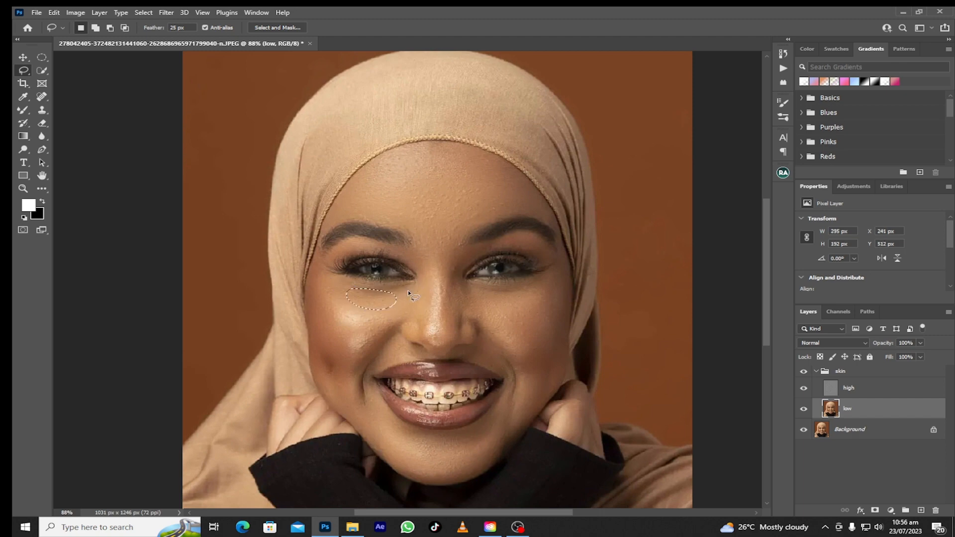
click(167, 13)
click(171, 20)
mouse_move(324, 285)
mouse_down()
mouse_move(402, 311)
mouse_move(360, 355)
mouse_move(349, 386)
mouse_move(323, 285)
mouse_up()
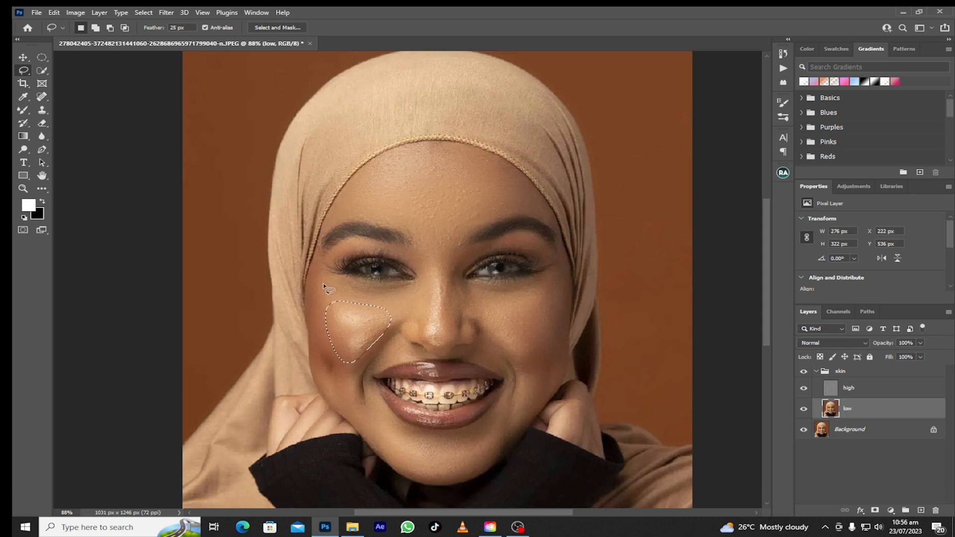
click(164, 13)
click(189, 23)
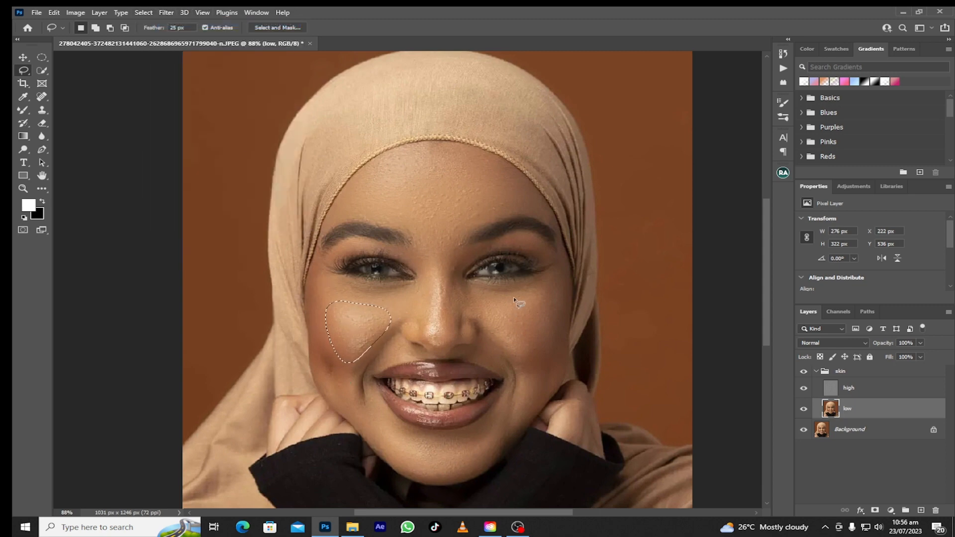
drag(477, 285, 499, 289)
mouse_move(553, 268)
mouse_down()
mouse_move(561, 324)
mouse_move(549, 369)
mouse_up()
right_click(537, 293)
click(546, 298)
Step: Lasso the cheek on the portrait's right side, just under the eye, and repeat the Gaussian Blur on it
mouse_move(477, 287)
mouse_down()
mouse_move(546, 274)
mouse_move(538, 347)
mouse_move(520, 356)
mouse_move(495, 333)
mouse_move(474, 308)
mouse_move(477, 288)
mouse_up()
right_click(503, 304)
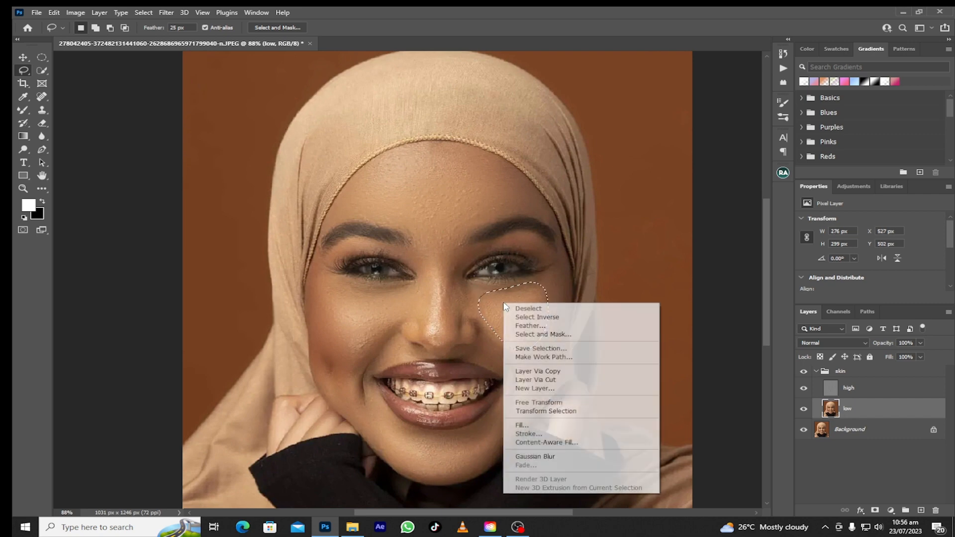
click(499, 302)
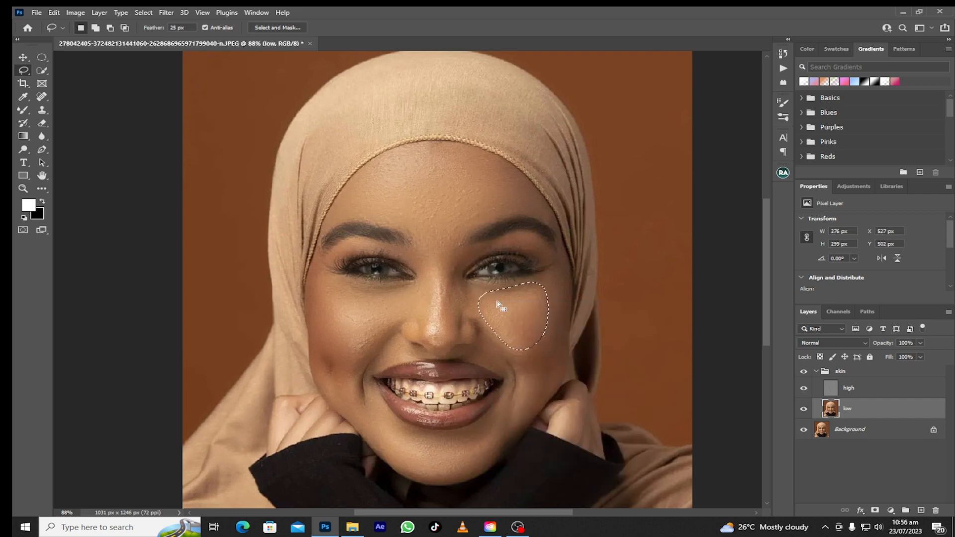
click(163, 15)
click(173, 23)
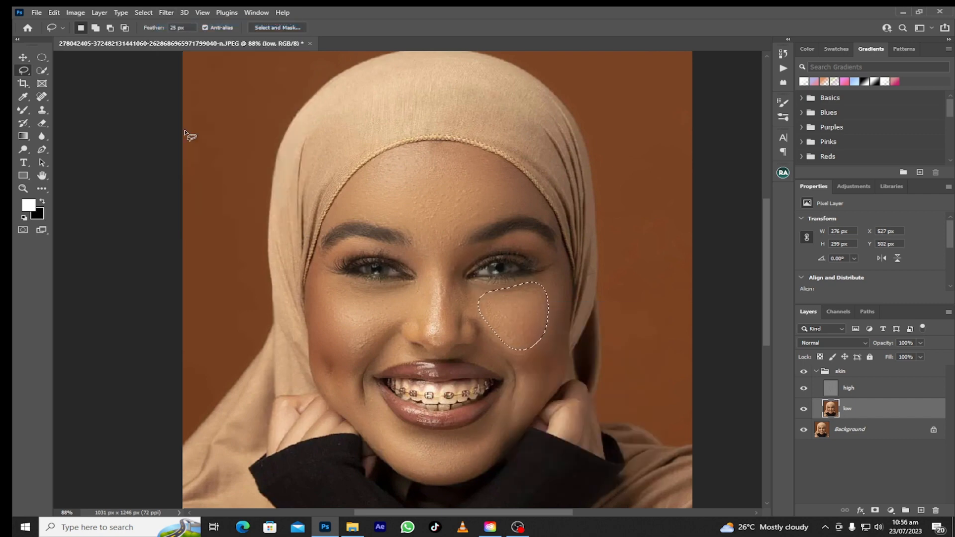
Step: Lasso the chin below the lower lip and repeat the Gaussian Blur on it
mouse_move(374, 398)
mouse_down()
mouse_move(396, 424)
mouse_move(435, 432)
mouse_move(468, 429)
mouse_move(499, 404)
mouse_move(495, 450)
mouse_move(467, 472)
mouse_move(426, 476)
mouse_move(395, 465)
mouse_move(366, 434)
mouse_move(376, 404)
mouse_up()
click(166, 13)
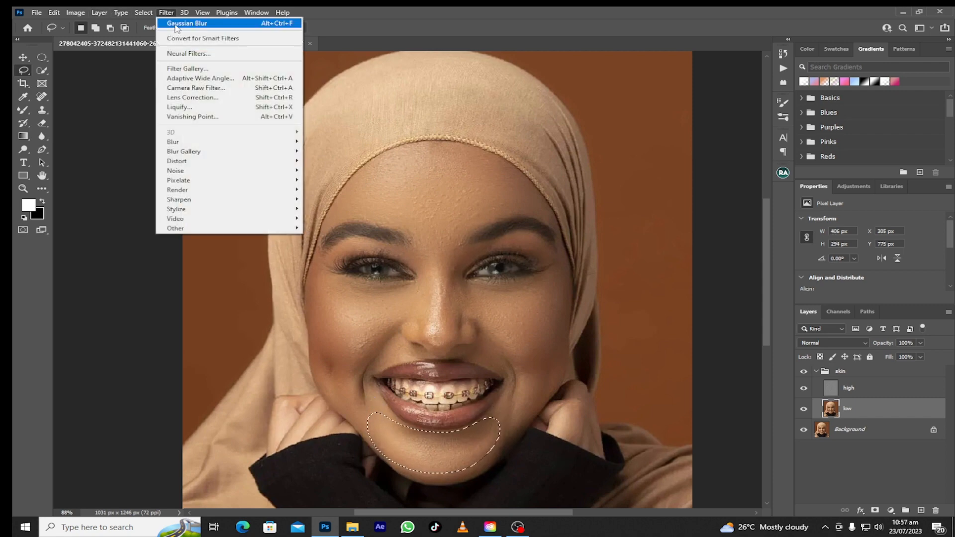
click(176, 23)
Step: Try to lasso the small skin area between the nostril and the mouth corner on the portrait's left side
mouse_move(397, 339)
mouse_down()
mouse_move(385, 345)
mouse_move(395, 364)
mouse_move(410, 359)
mouse_move(401, 338)
mouse_move(369, 366)
mouse_move(402, 361)
mouse_move(410, 351)
mouse_move(393, 336)
mouse_up()
click(471, 210)
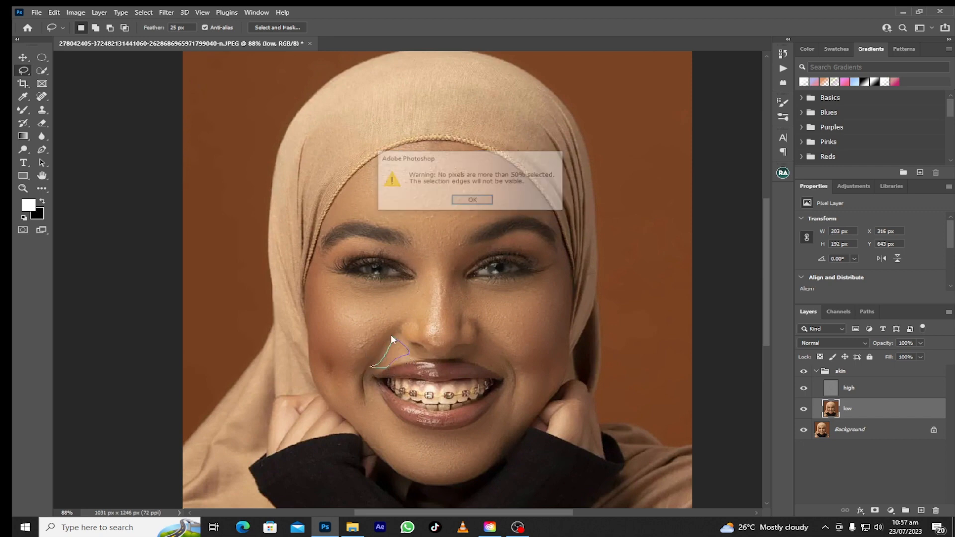
click(470, 201)
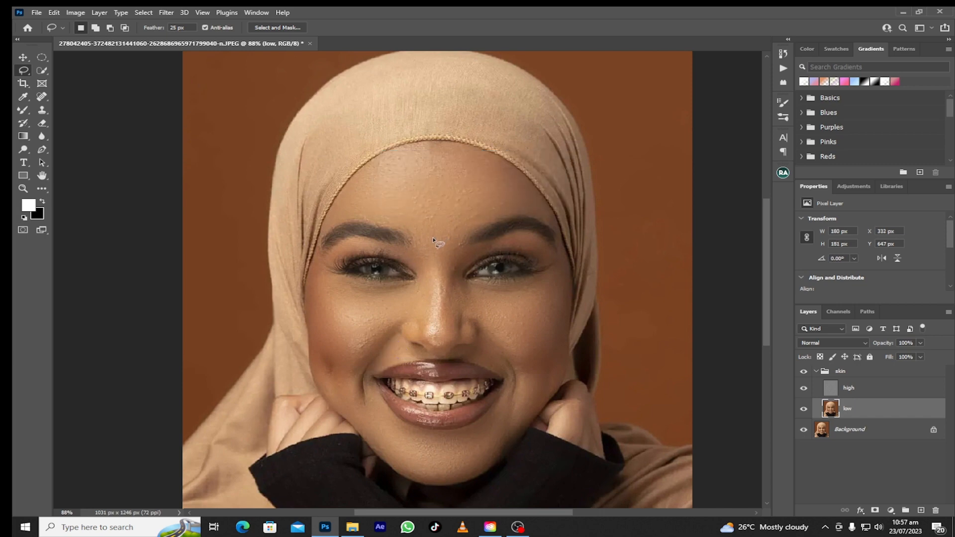
Step: Lasso the ridge and tip of the nose and repeat the Gaussian Blur on it
drag(433, 240, 437, 291)
mouse_move(425, 326)
mouse_down()
mouse_move(437, 346)
mouse_move(452, 343)
mouse_move(440, 240)
mouse_up()
click(167, 13)
click(173, 23)
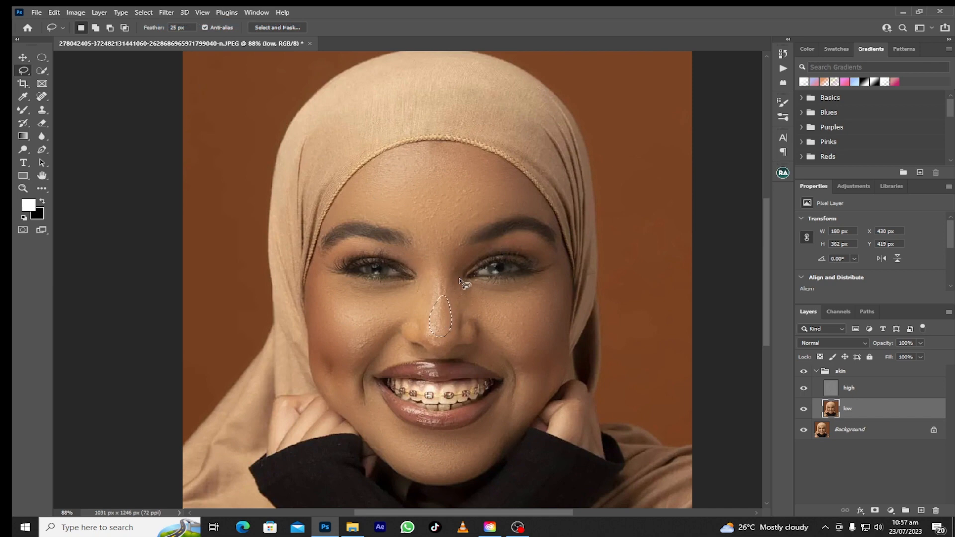
Step: Fade the nose's Gaussian Blur to 50% opacity
right_click(441, 312)
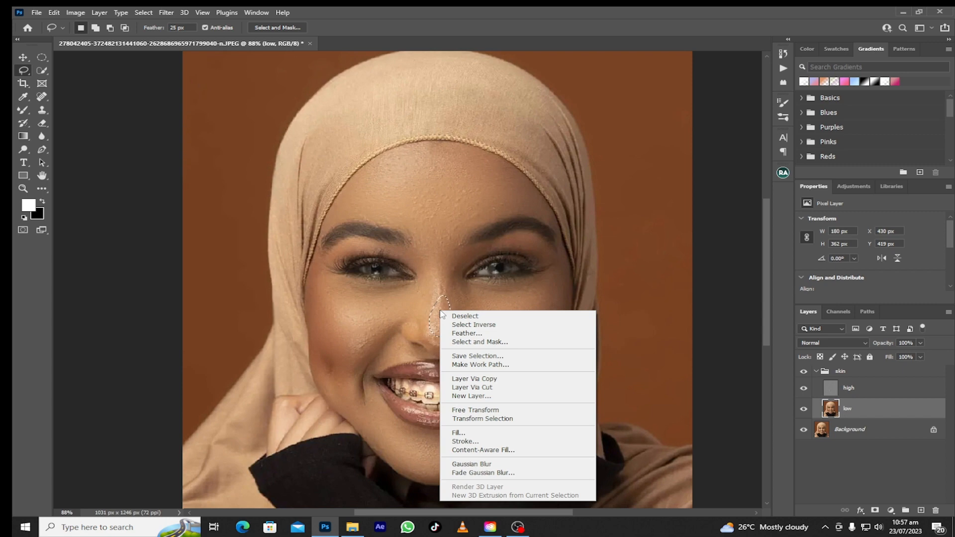
click(482, 473)
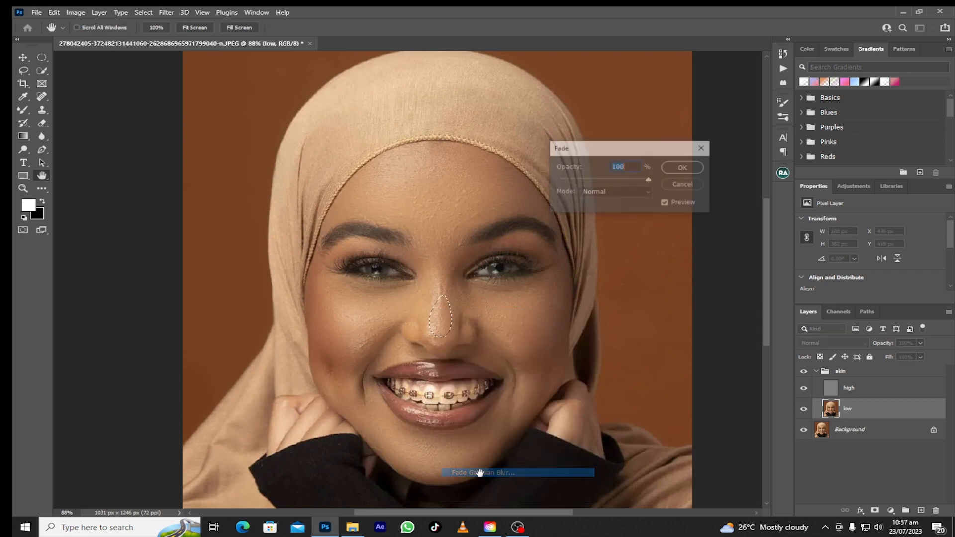
click(603, 179)
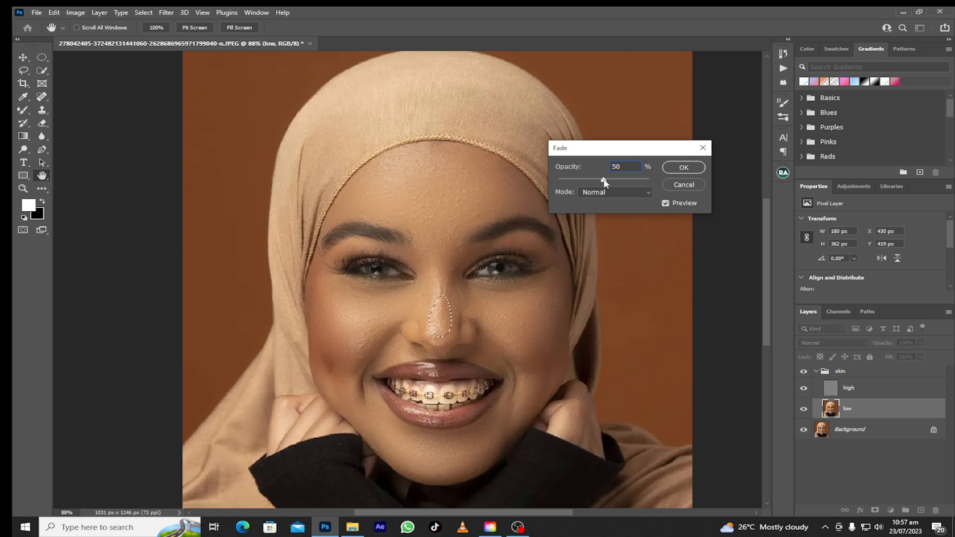
click(690, 167)
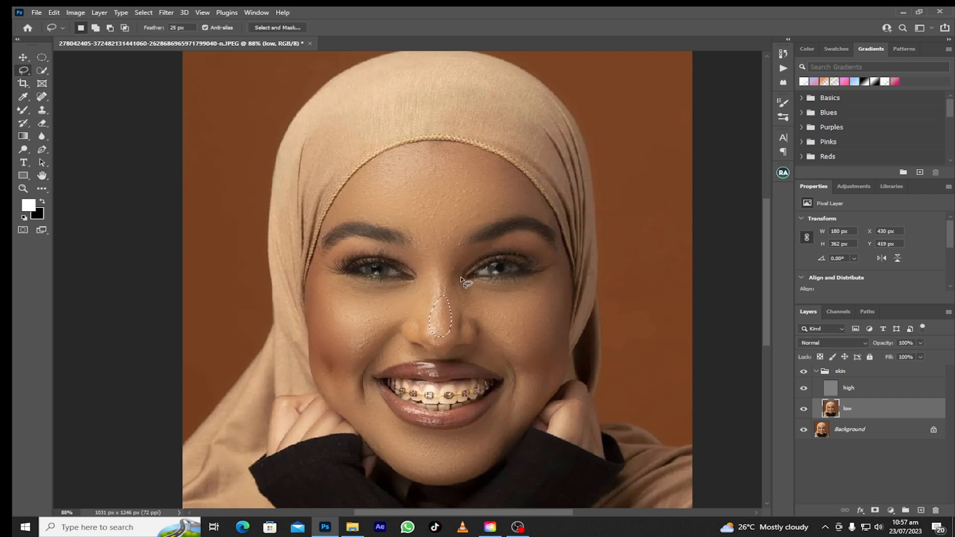
Step: Lasso the outer edge of the cheek on the portrait's left side and repeat the Gaussian Blur on it
mouse_move(456, 267)
mouse_down()
mouse_move(466, 315)
mouse_move(459, 339)
mouse_move(449, 291)
mouse_move(456, 269)
mouse_up()
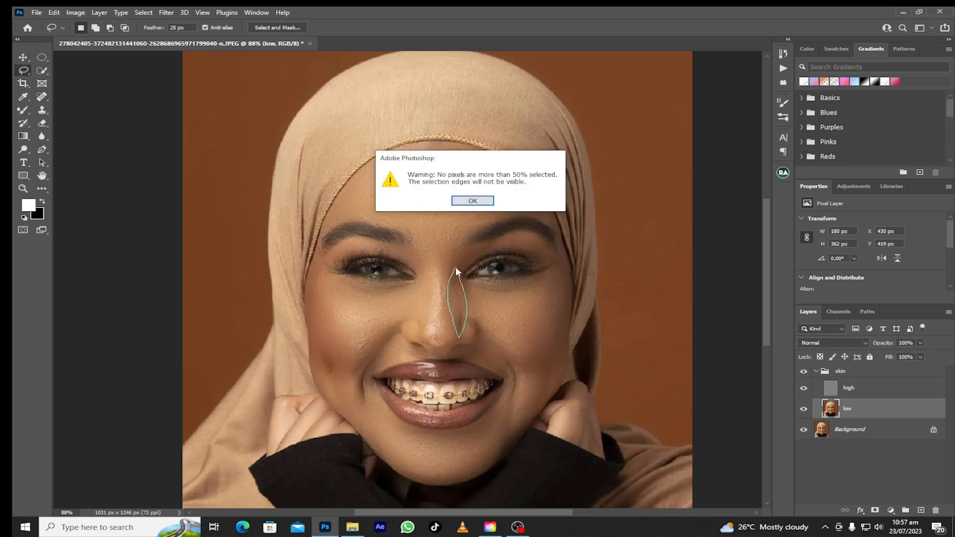
click(473, 200)
mouse_move(324, 292)
mouse_down()
mouse_move(353, 364)
mouse_move(349, 406)
mouse_move(328, 391)
mouse_move(317, 326)
mouse_move(326, 294)
mouse_up()
click(166, 13)
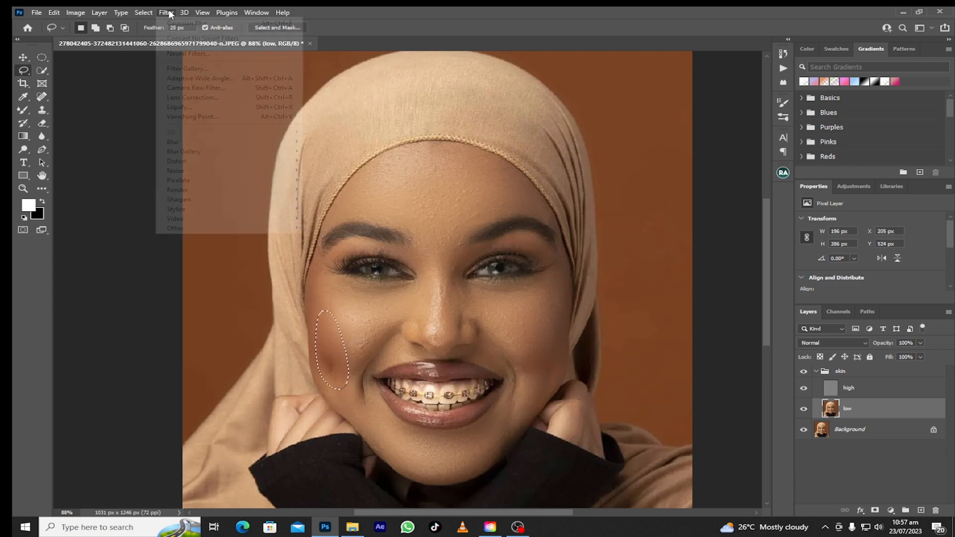
click(173, 24)
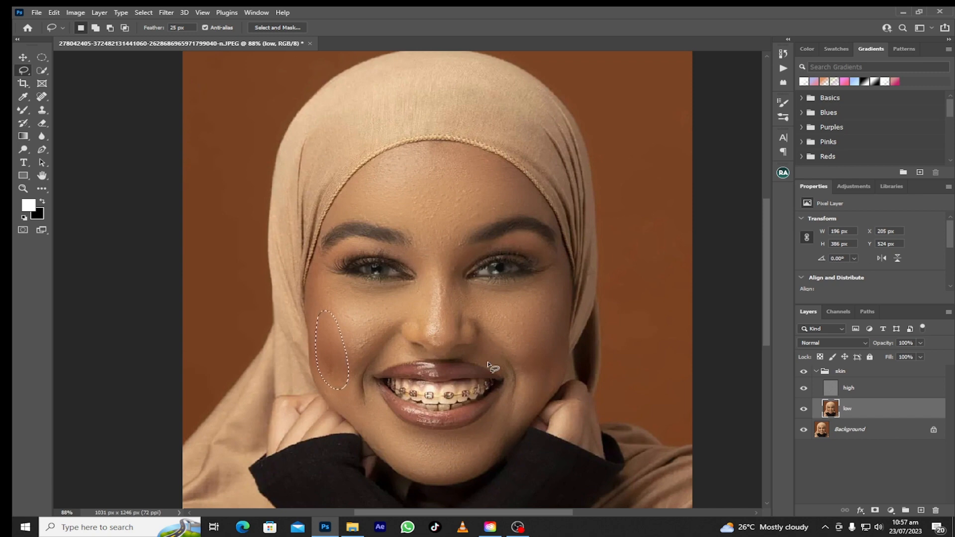
Step: Fade the outer cheek's Gaussian Blur to 44% opacity and deselect the area
right_click(324, 350)
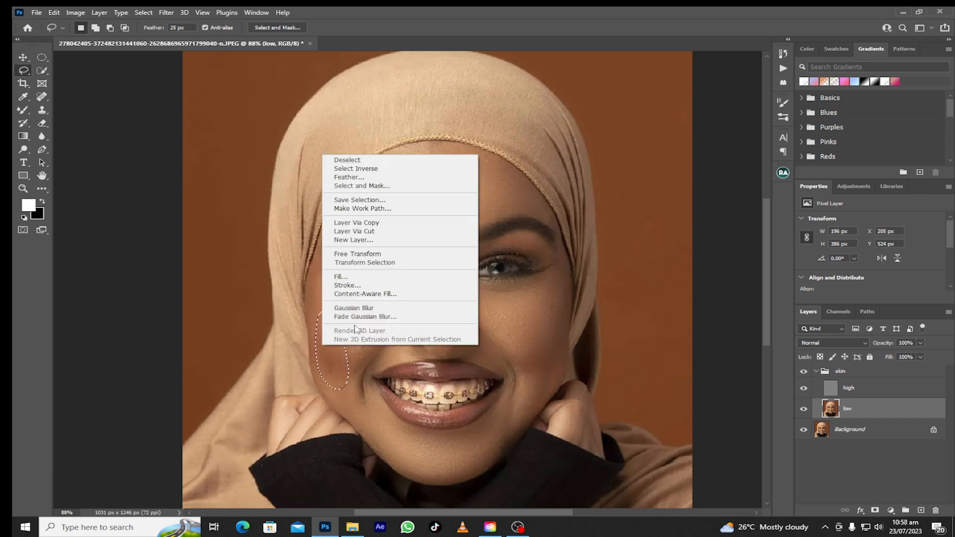
click(360, 318)
drag(611, 183, 605, 182)
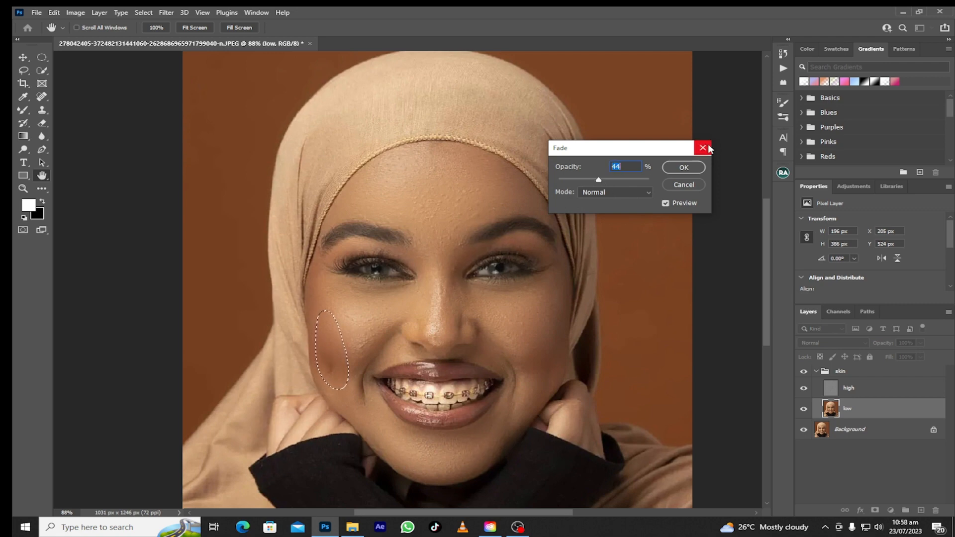
click(685, 163)
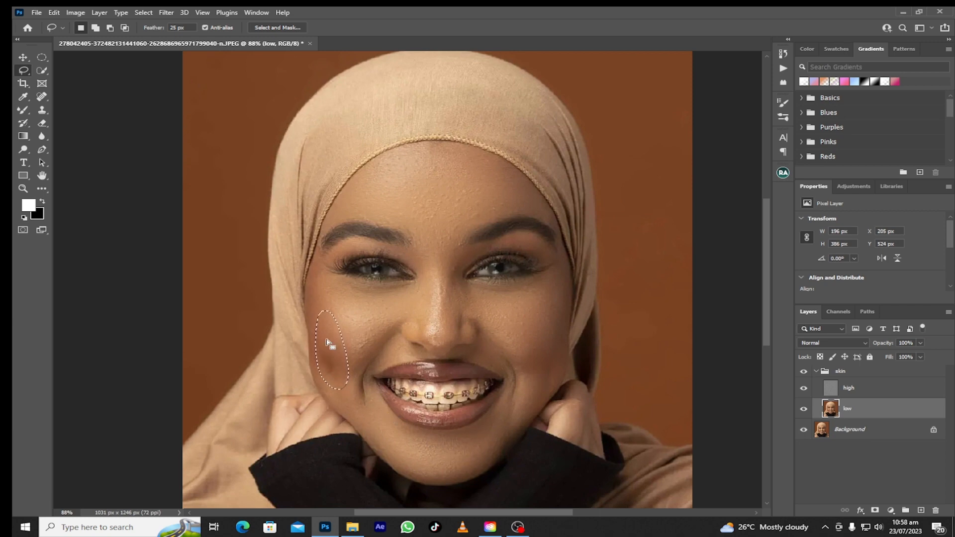
key(ctrl+d)
Step: Start the Camera Raw Filter on the low layer, setting texture to -27 and exposure to +0.20
click(165, 12)
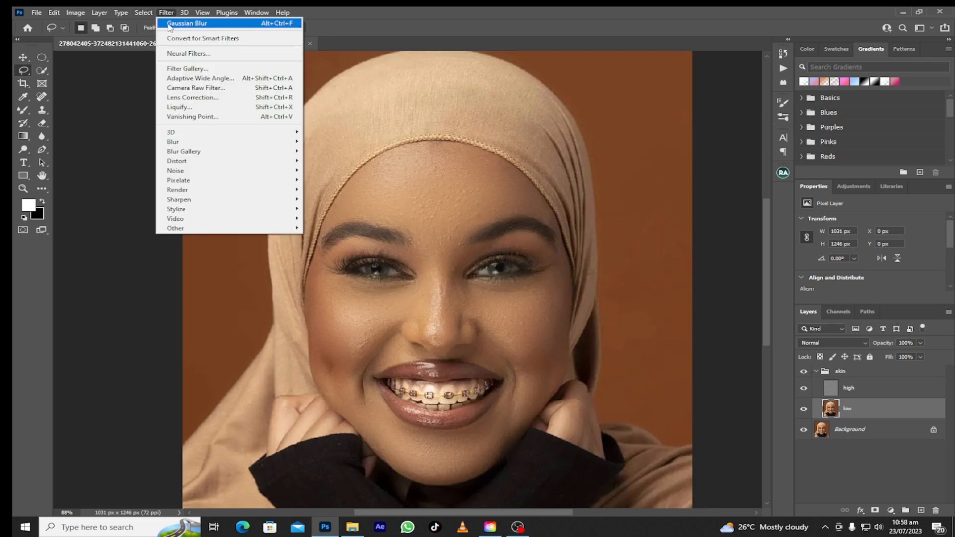
click(213, 92)
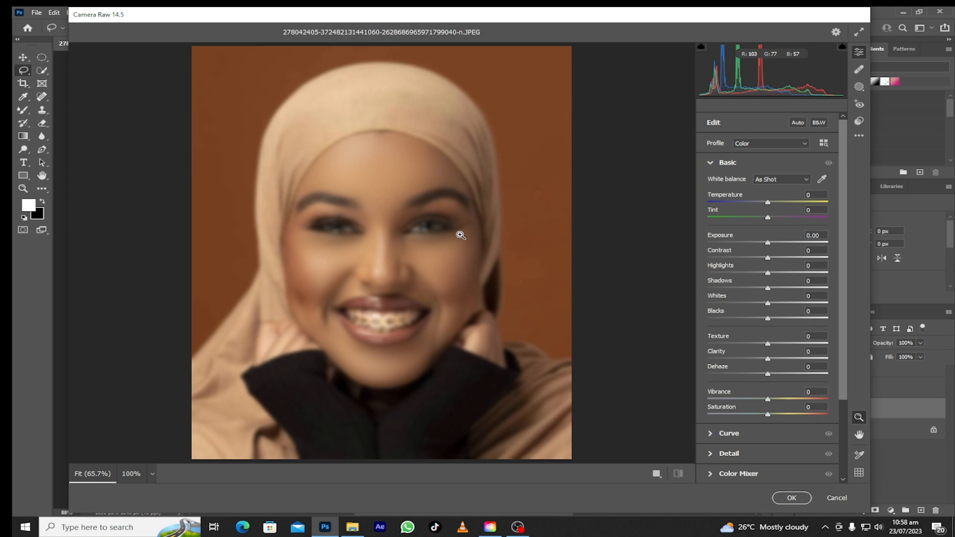
click(804, 144)
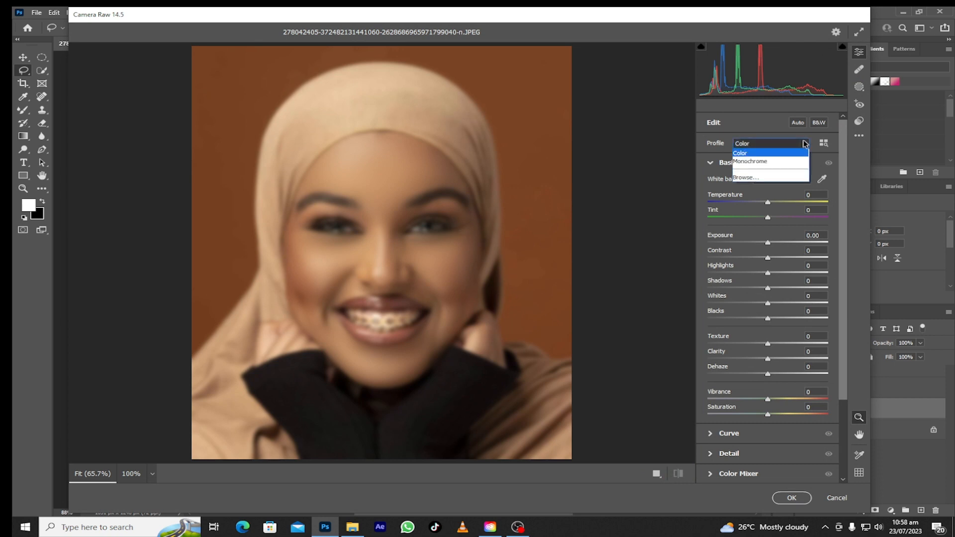
click(804, 143)
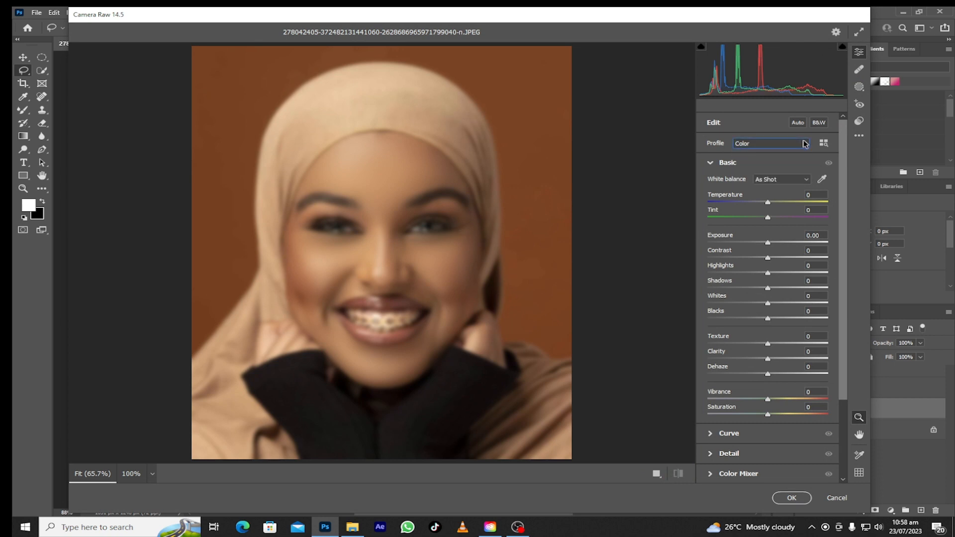
drag(757, 345, 751, 345)
drag(768, 242, 769, 241)
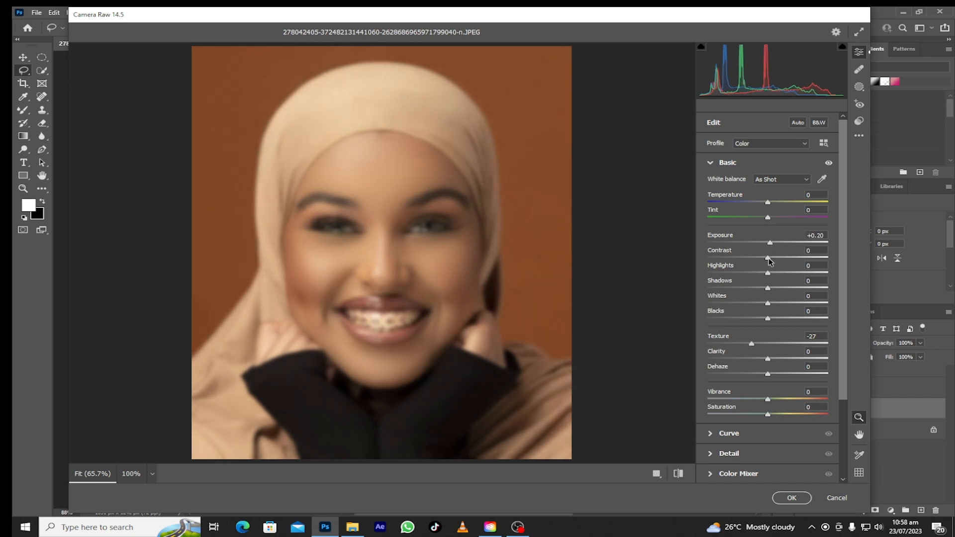
Step: Set contrast to +14, blacks to -19 and whites to +12, fine-tune the texture, and apply the Camera Raw adjustments
drag(769, 258, 778, 258)
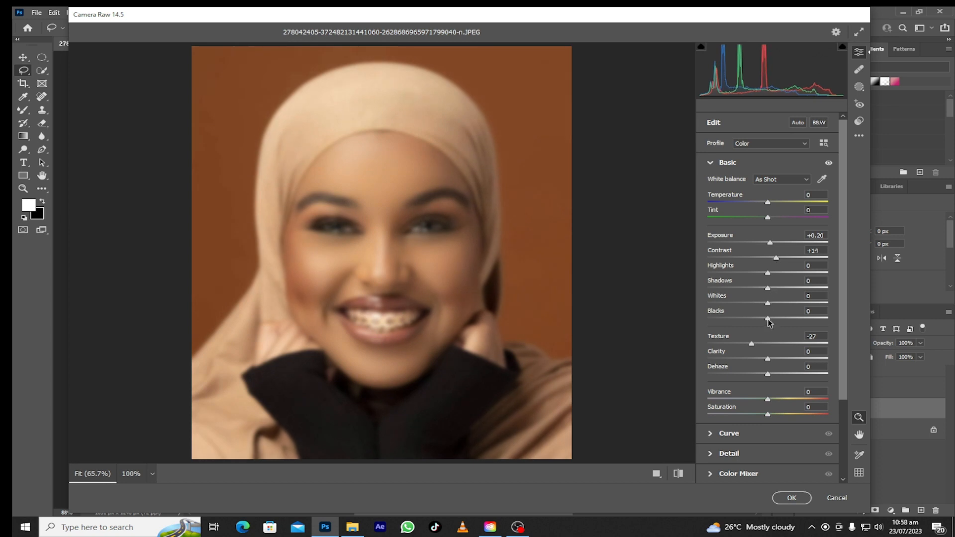
drag(767, 319, 756, 318)
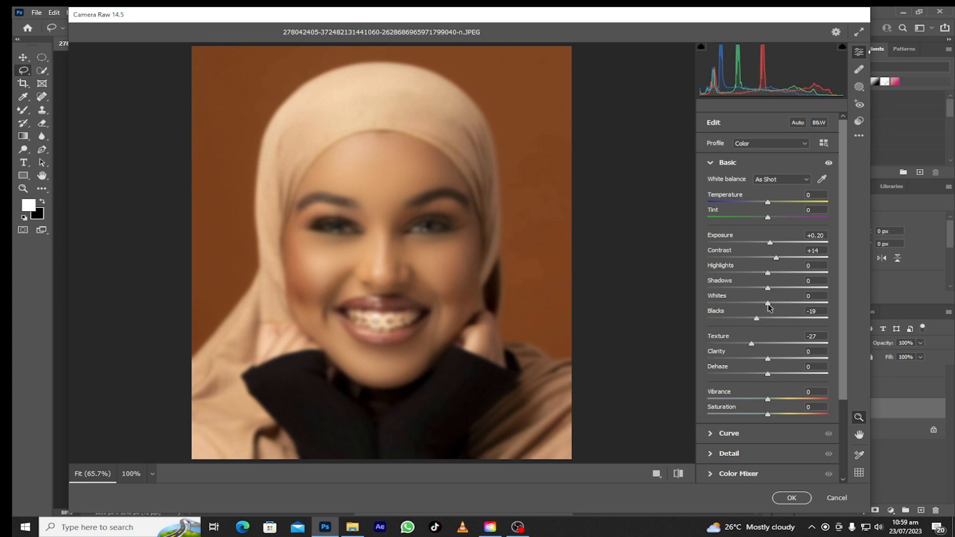
mouse_move(767, 304)
mouse_down()
mouse_move(760, 306)
mouse_move(776, 307)
mouse_up()
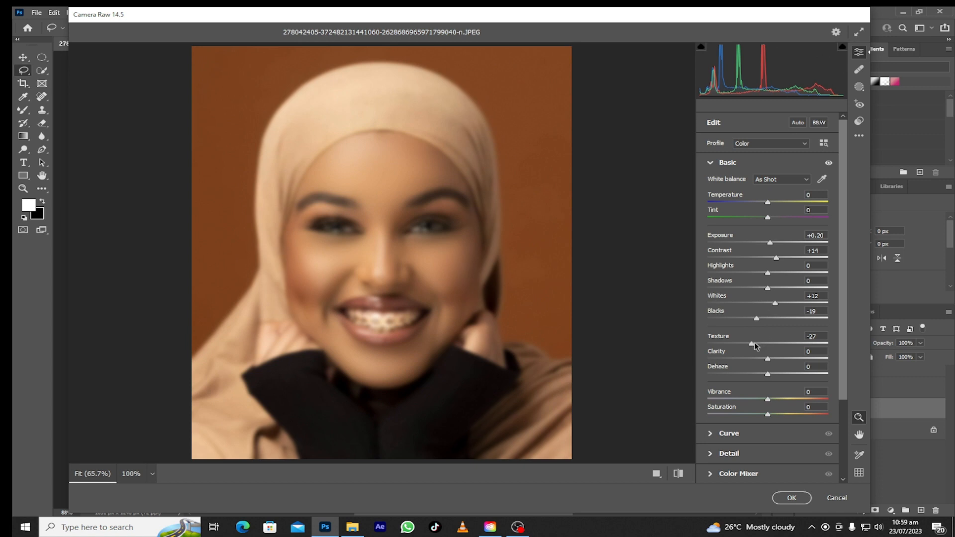
drag(751, 344, 750, 345)
click(791, 496)
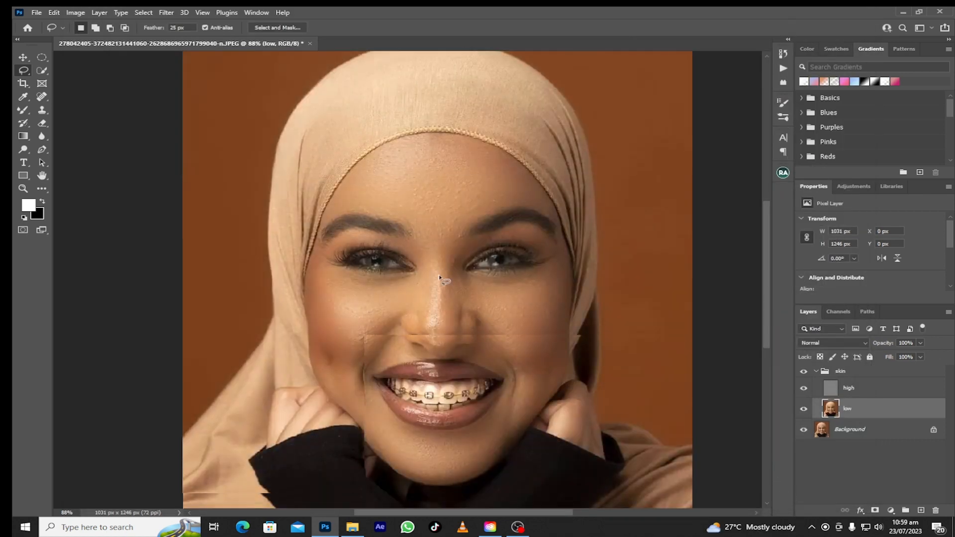
Step: Compare the portrait with and without the skin group's retouching, and examine the face
click(804, 372)
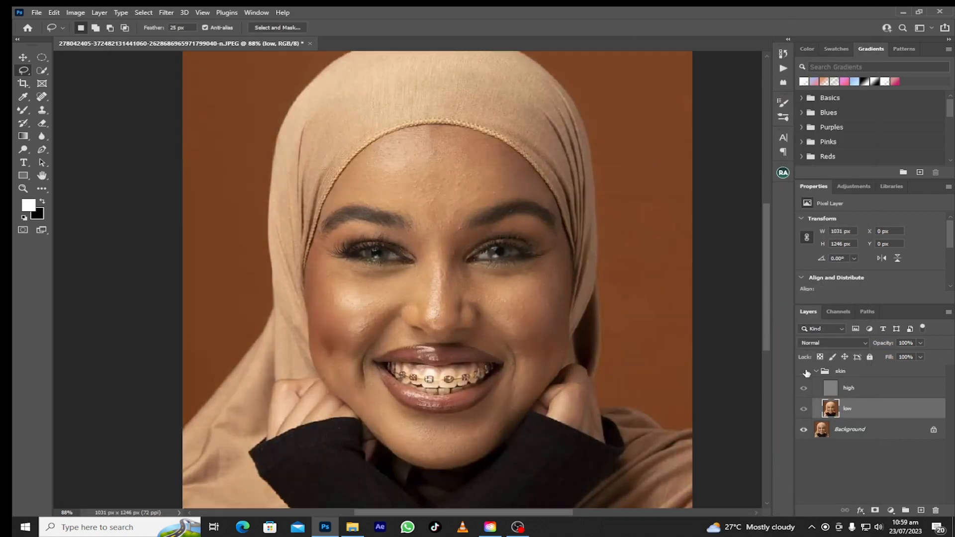
click(804, 372)
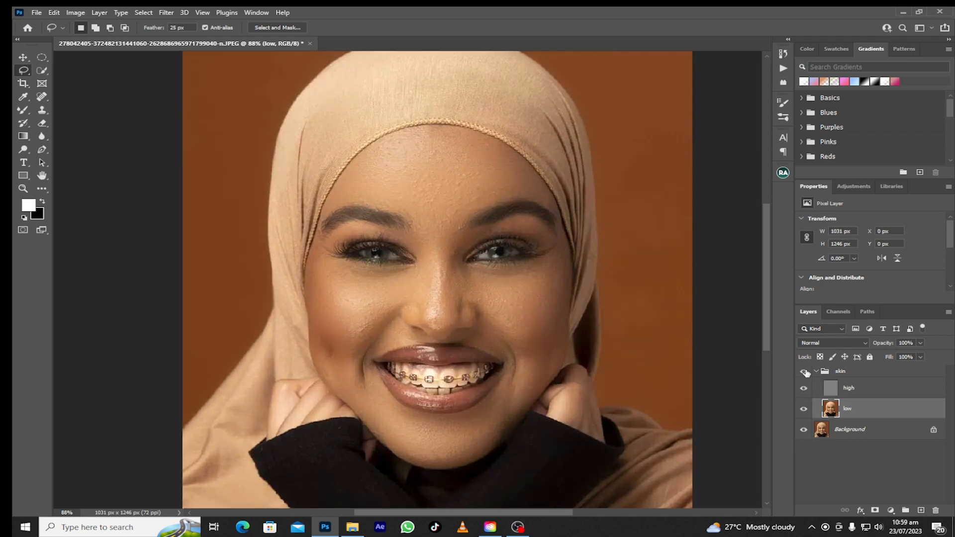
click(804, 371)
click(804, 372)
scroll(393, 354, down, 4)
scroll(392, 354, up, 5)
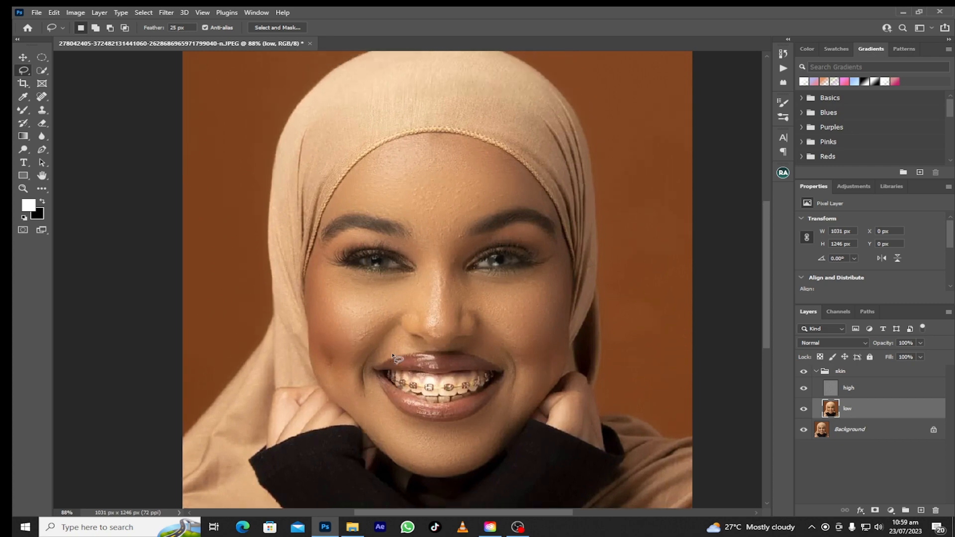
scroll(393, 355, up, 1)
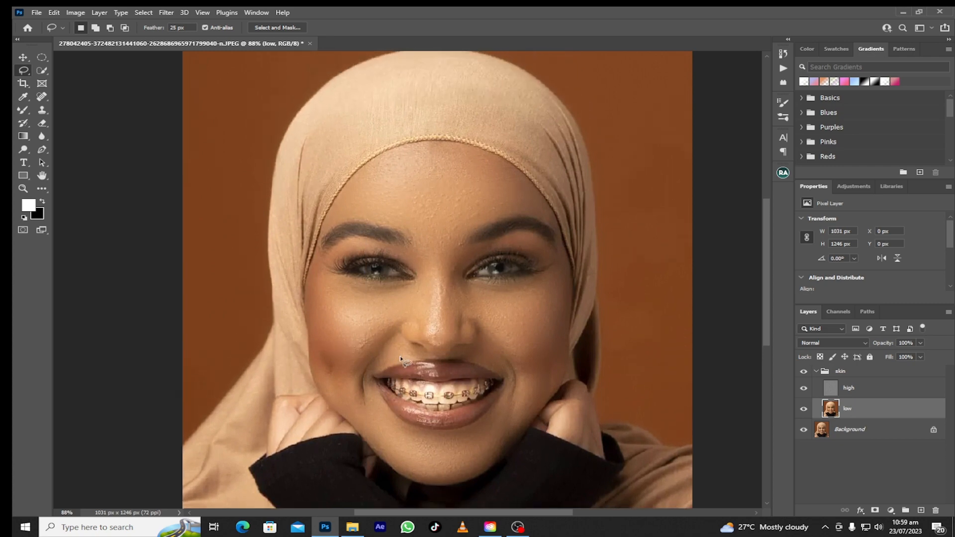
scroll(400, 358, up, 1)
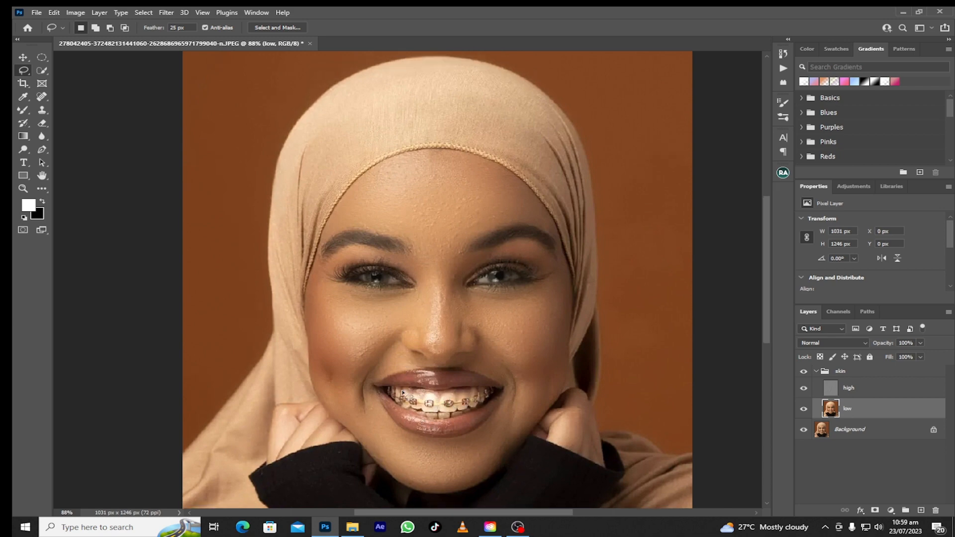
Step: Run the Advance Eye Whitening action from the Detty Eye Actions set above the low layer
click(781, 68)
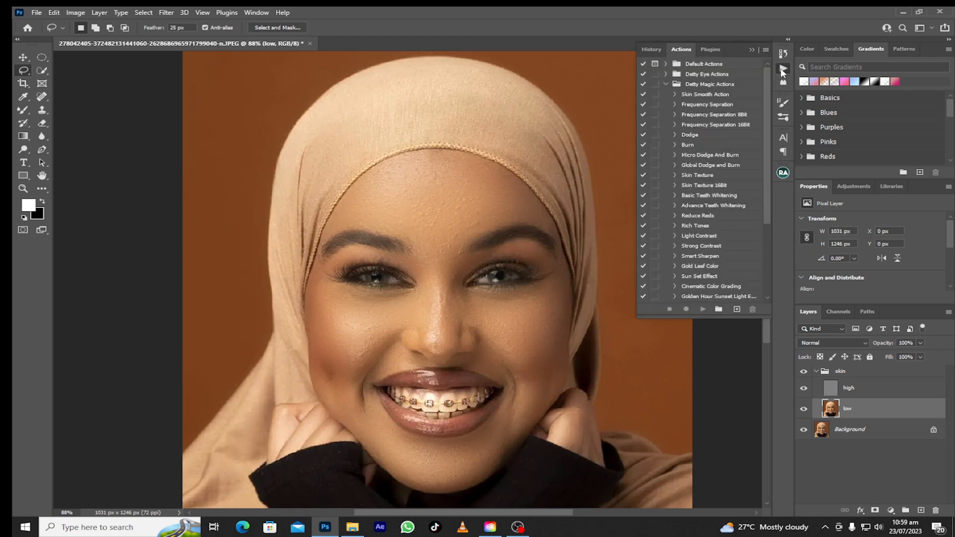
click(666, 85)
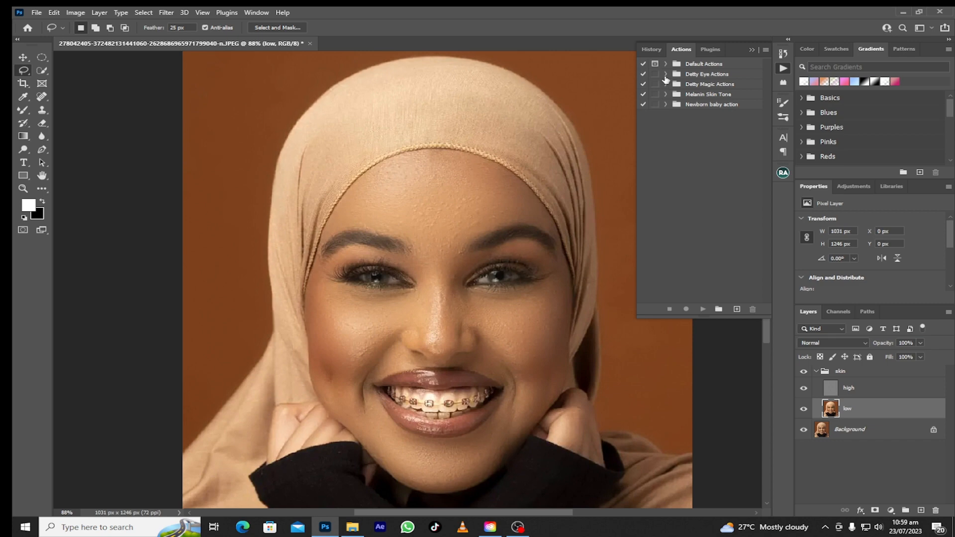
click(665, 74)
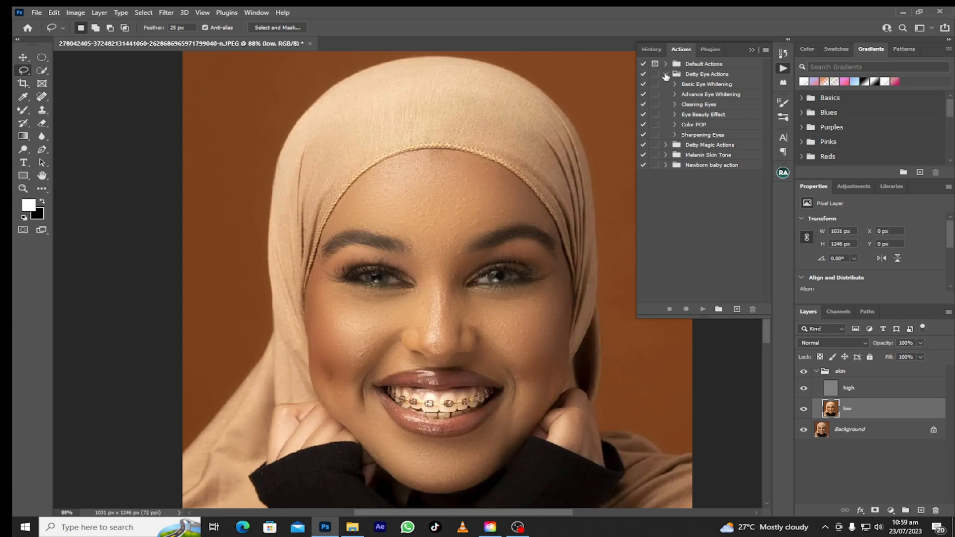
click(696, 94)
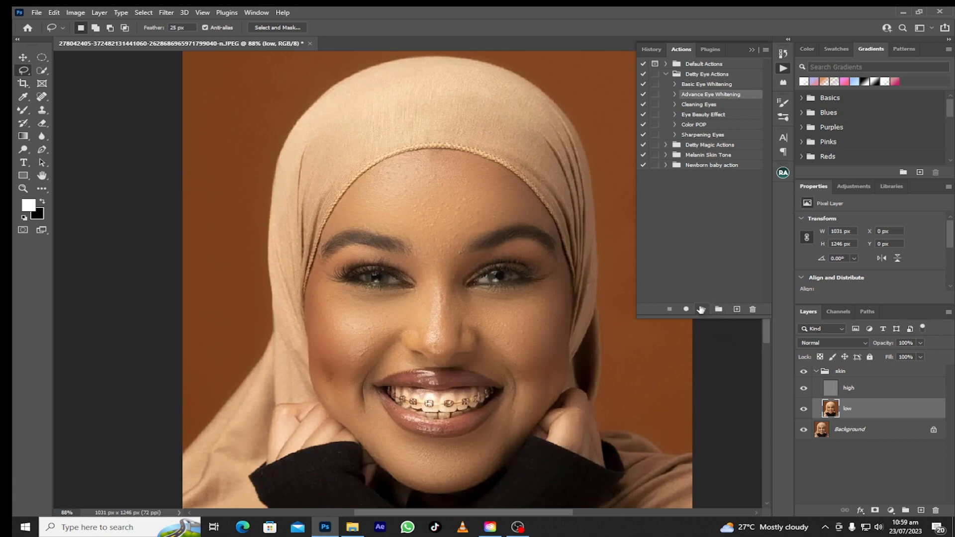
click(701, 310)
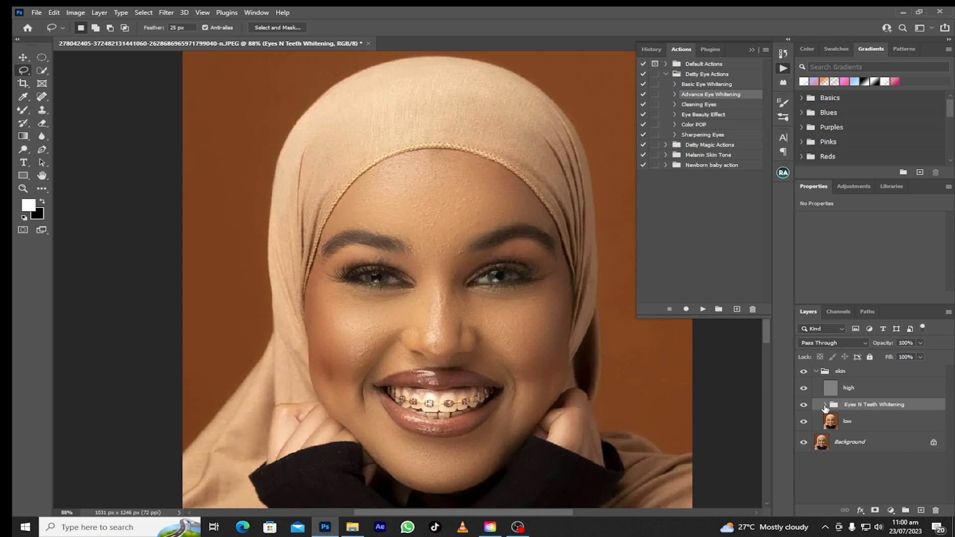
Step: Paint white with the Brush tool over the teeth on the Photo Filter 1 mask in the Eyes N Teeth Whitening group
click(825, 405)
click(865, 463)
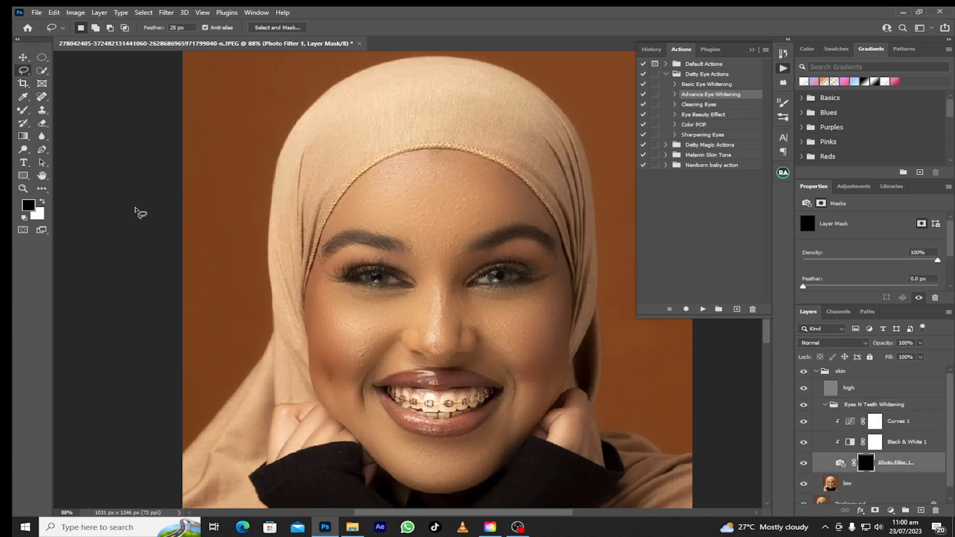
click(42, 201)
click(24, 110)
click(65, 111)
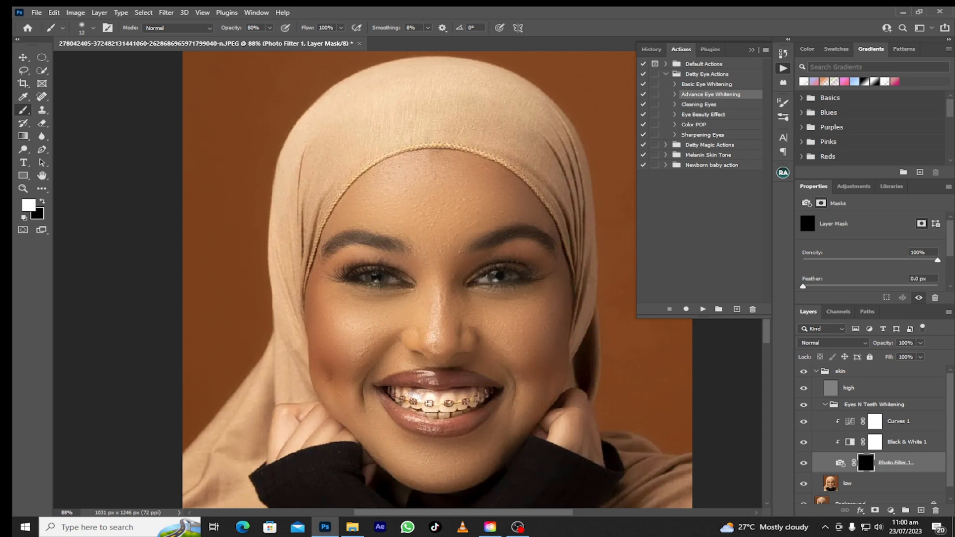
drag(408, 395, 404, 391)
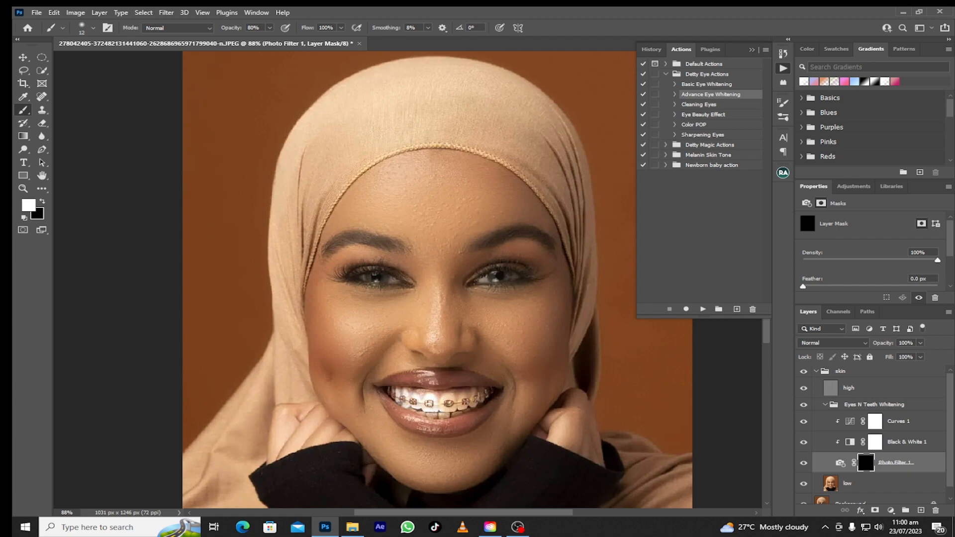
mouse_move(433, 414)
mouse_down()
mouse_move(461, 411)
mouse_move(411, 408)
mouse_move(441, 415)
mouse_move(478, 406)
mouse_move(451, 410)
mouse_up()
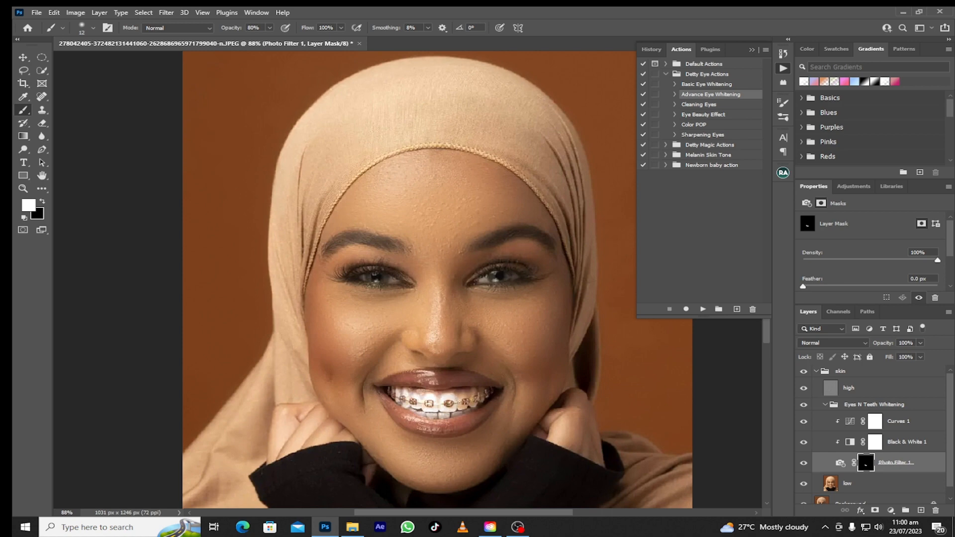
mouse_move(458, 398)
mouse_down()
mouse_move(481, 398)
mouse_move(469, 390)
mouse_up()
Step: Check the whitened teeth and smoothed skin against the original by toggling the skin group's visibility
click(803, 372)
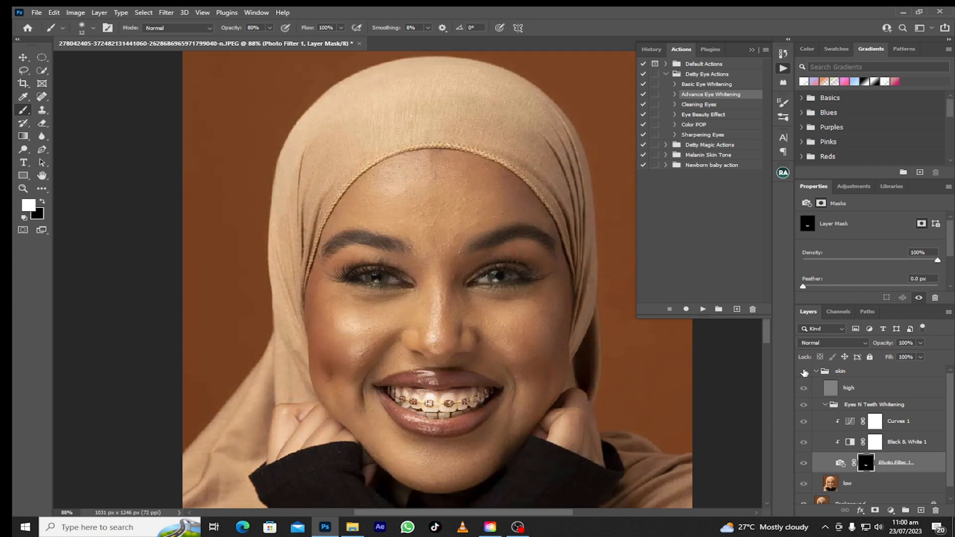
click(804, 372)
click(804, 372)
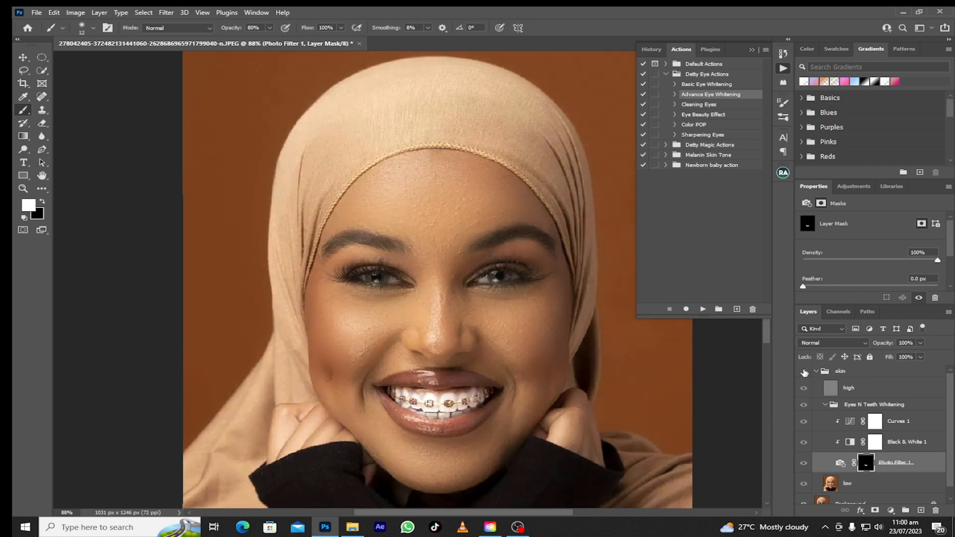
click(803, 372)
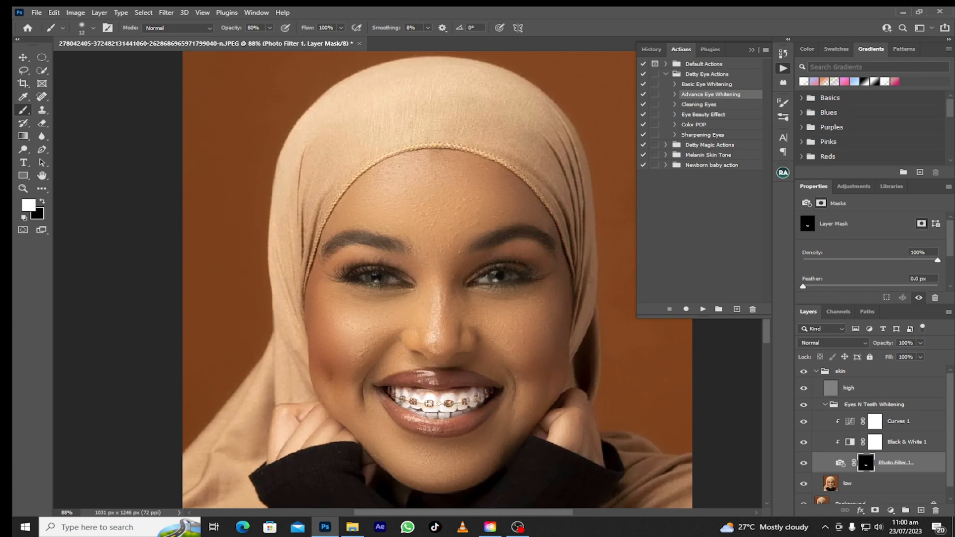
Step: Brush more white over the lower and side teeth on the Photo Filter 1 mask, and collapse the actions list
drag(439, 413, 397, 399)
mouse_move(424, 411)
mouse_down()
mouse_move(437, 408)
mouse_move(429, 403)
mouse_up()
click(752, 50)
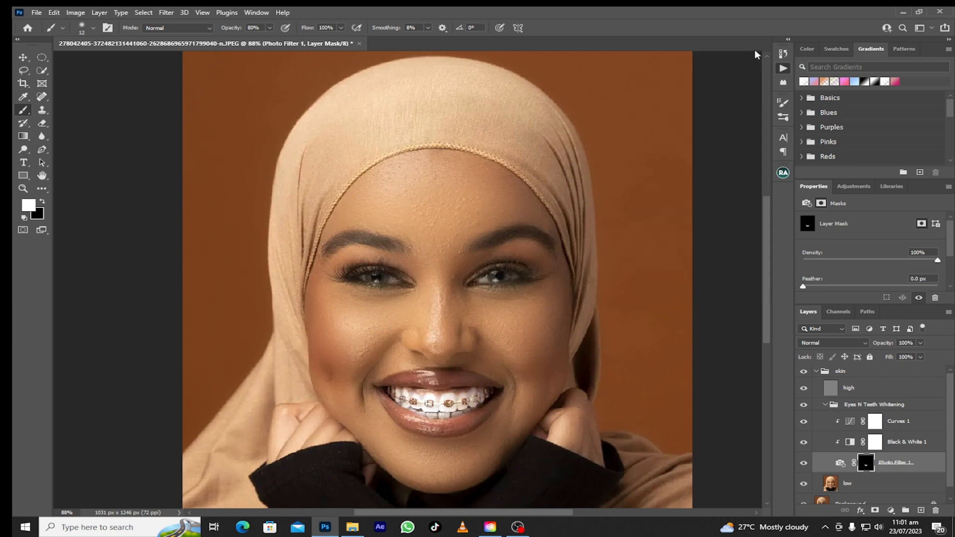
Step: View the whole portrait and compare it before and after the skin group's edits
scroll(353, 225, down, 5)
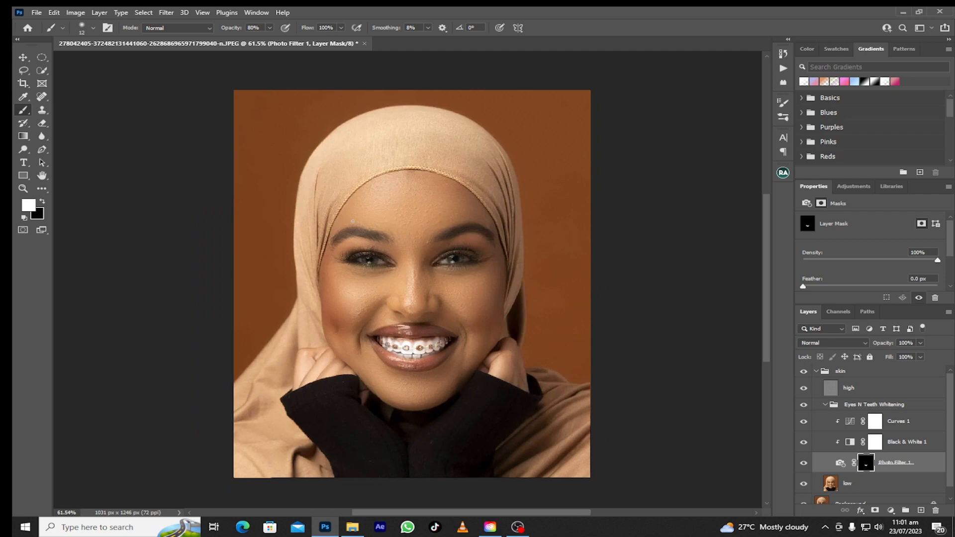
click(804, 372)
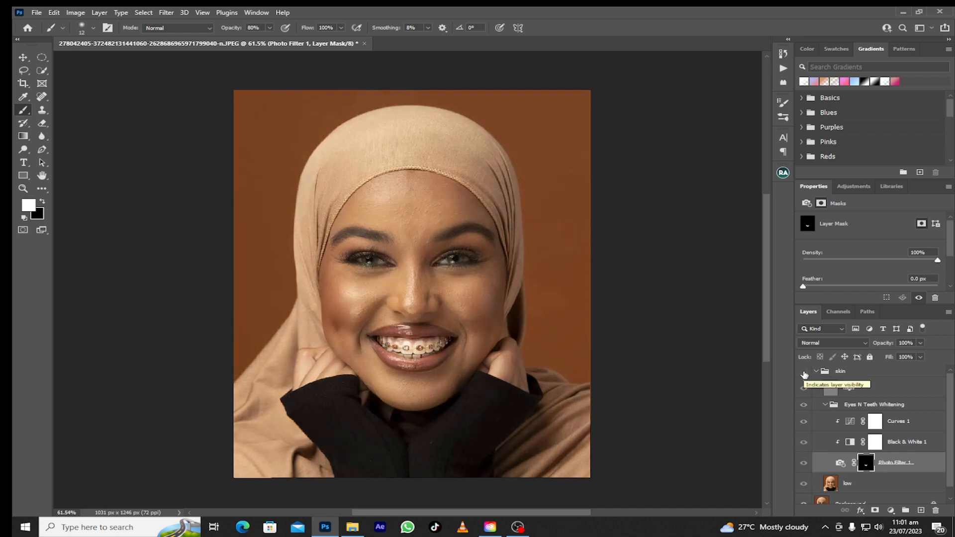
click(803, 372)
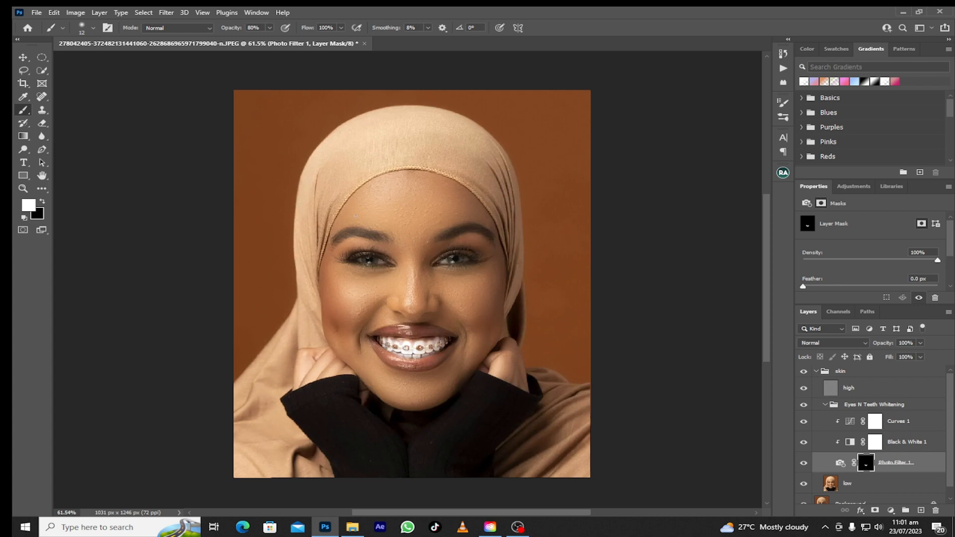
scroll(412, 276, down, 1)
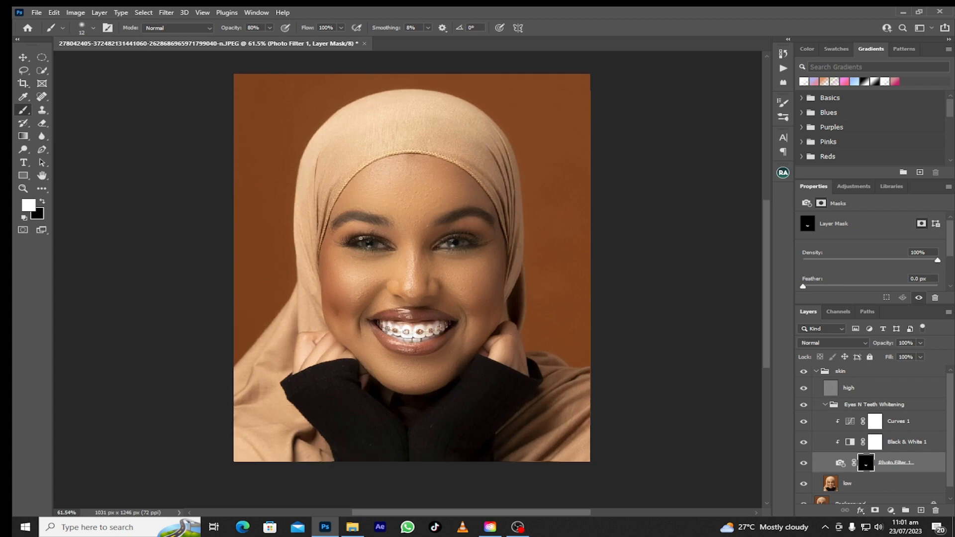
scroll(360, 238, up, 1)
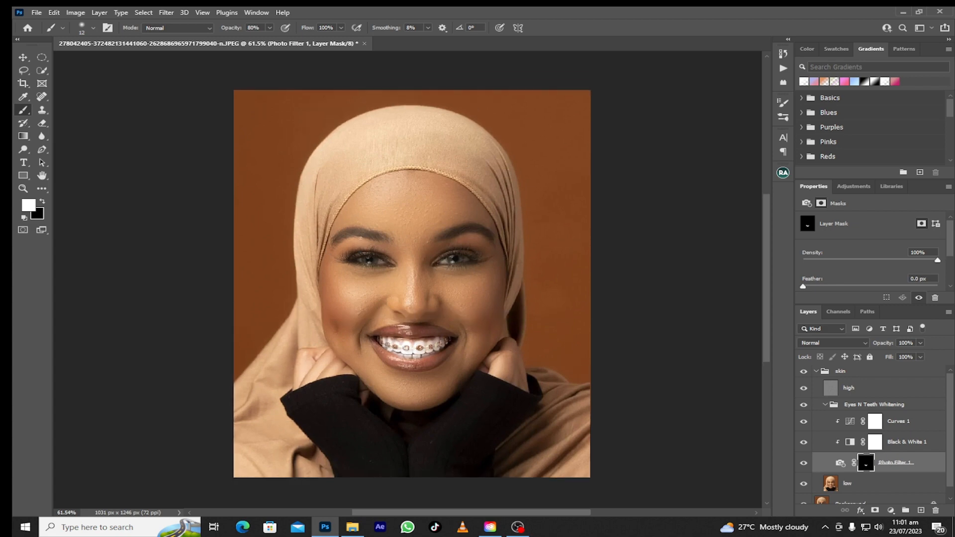